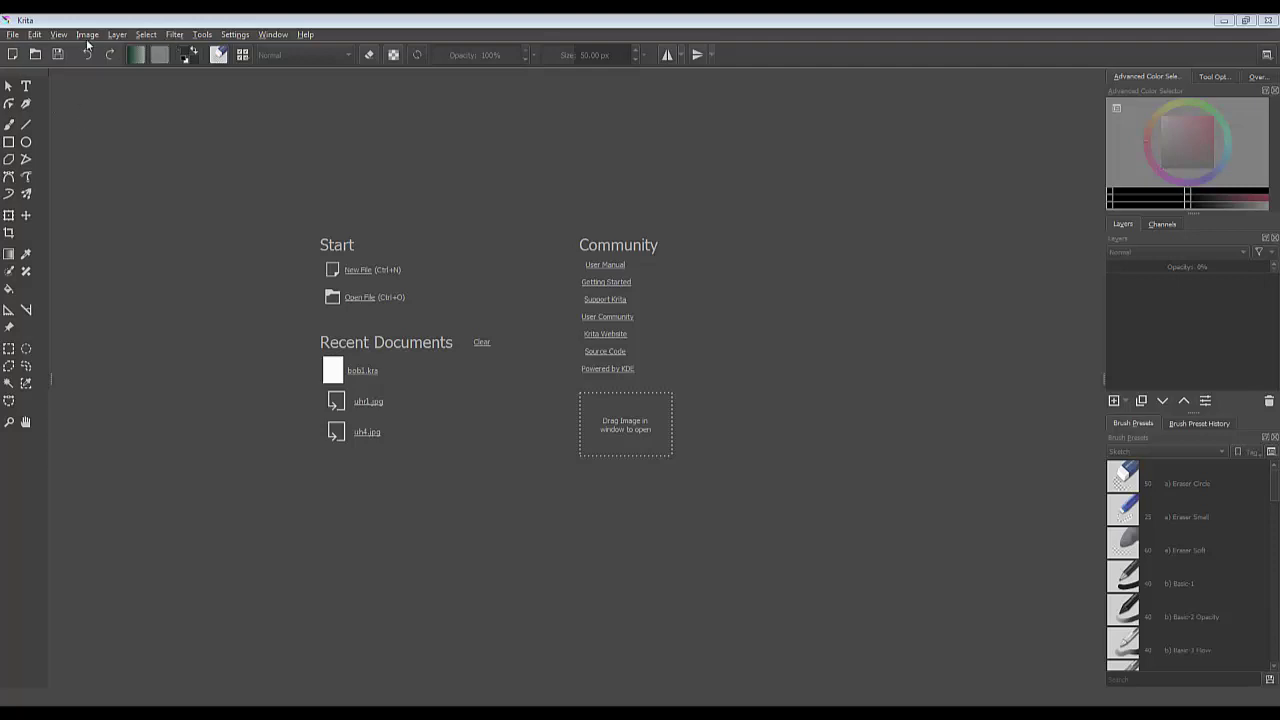
Step: Create a new 18 × 24 inch portrait canvas at 100 ppi (1800 × 2400 px)
left_click(12, 36)
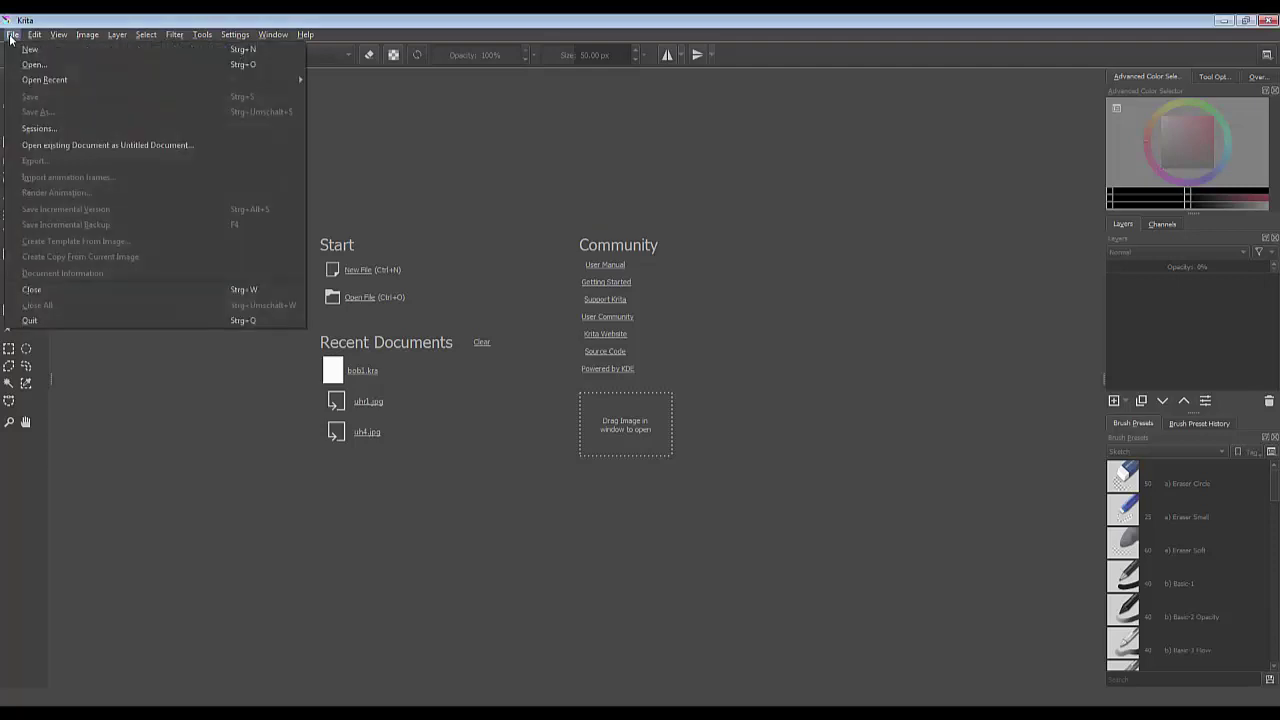
left_click(351, 270)
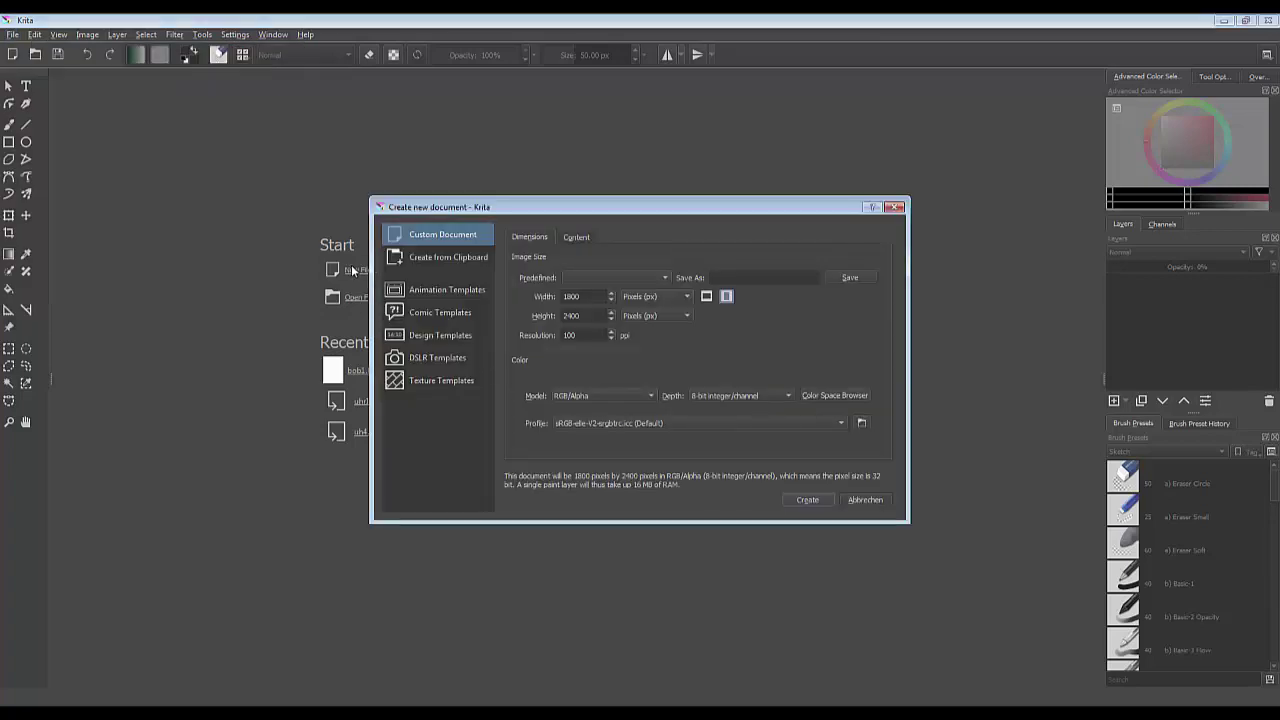
left_click(686, 297)
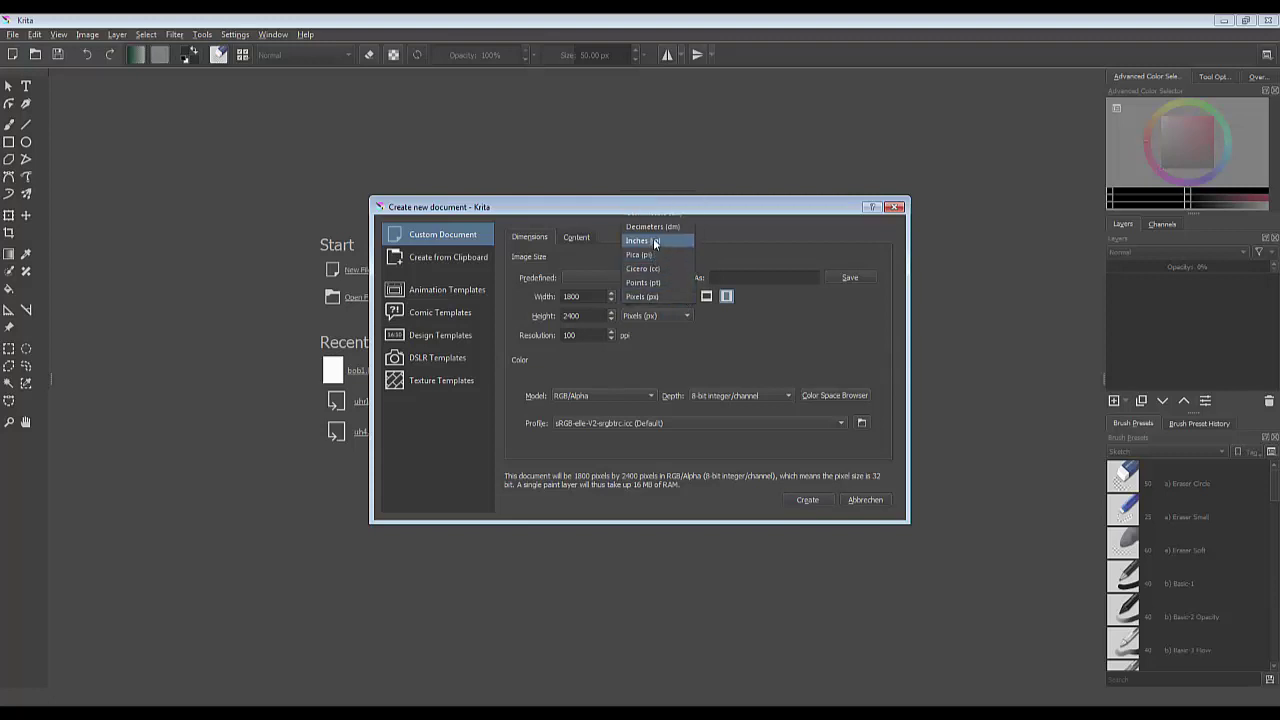
left_click(655, 241)
left_click(698, 315)
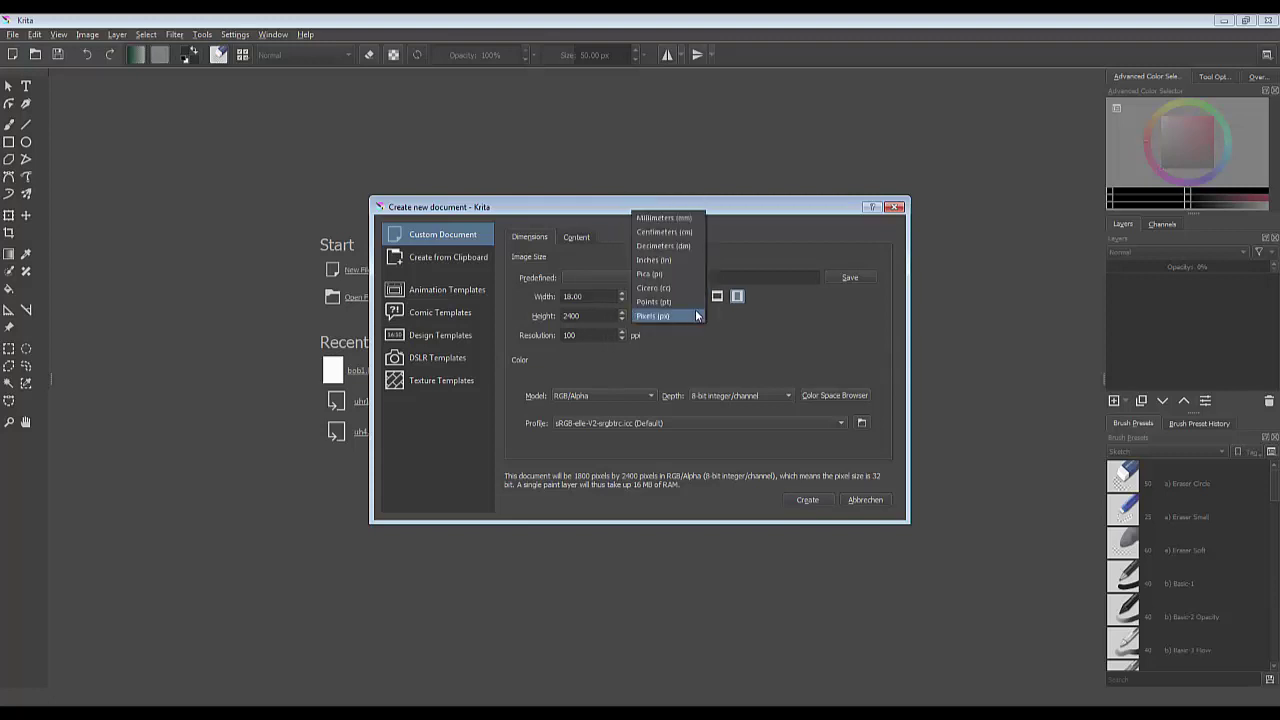
left_click(668, 260)
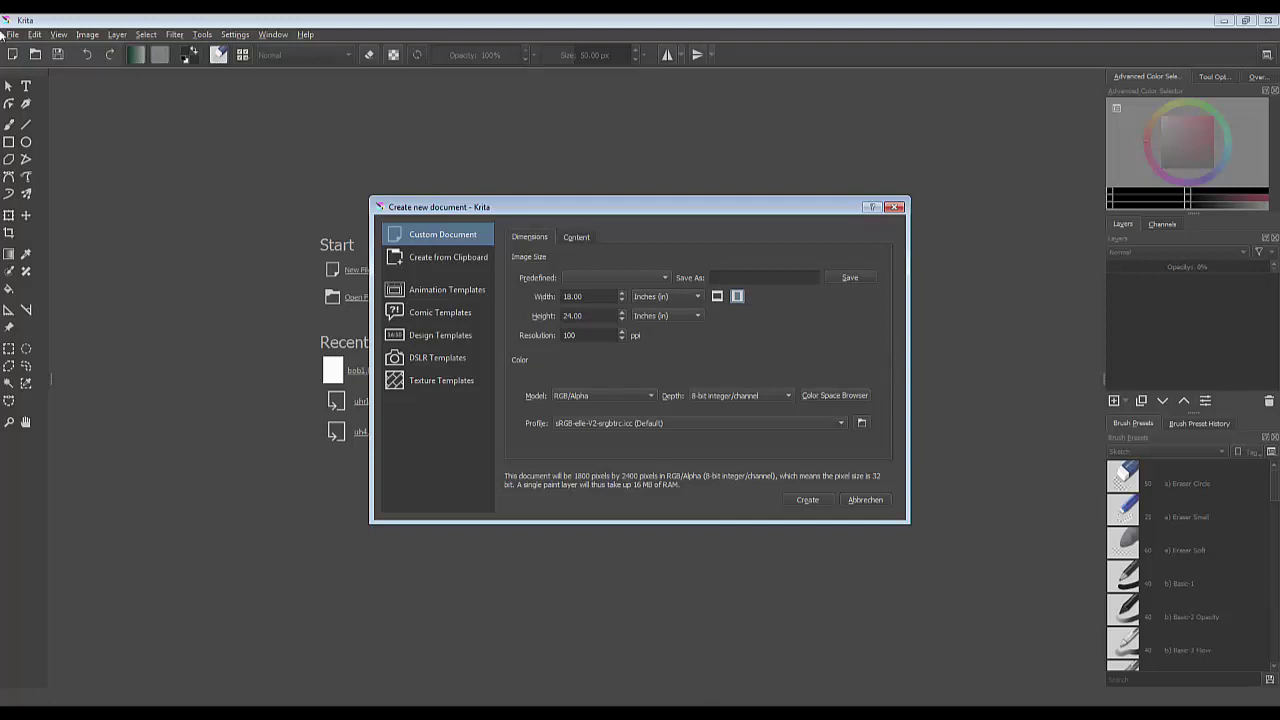
left_click(806, 500)
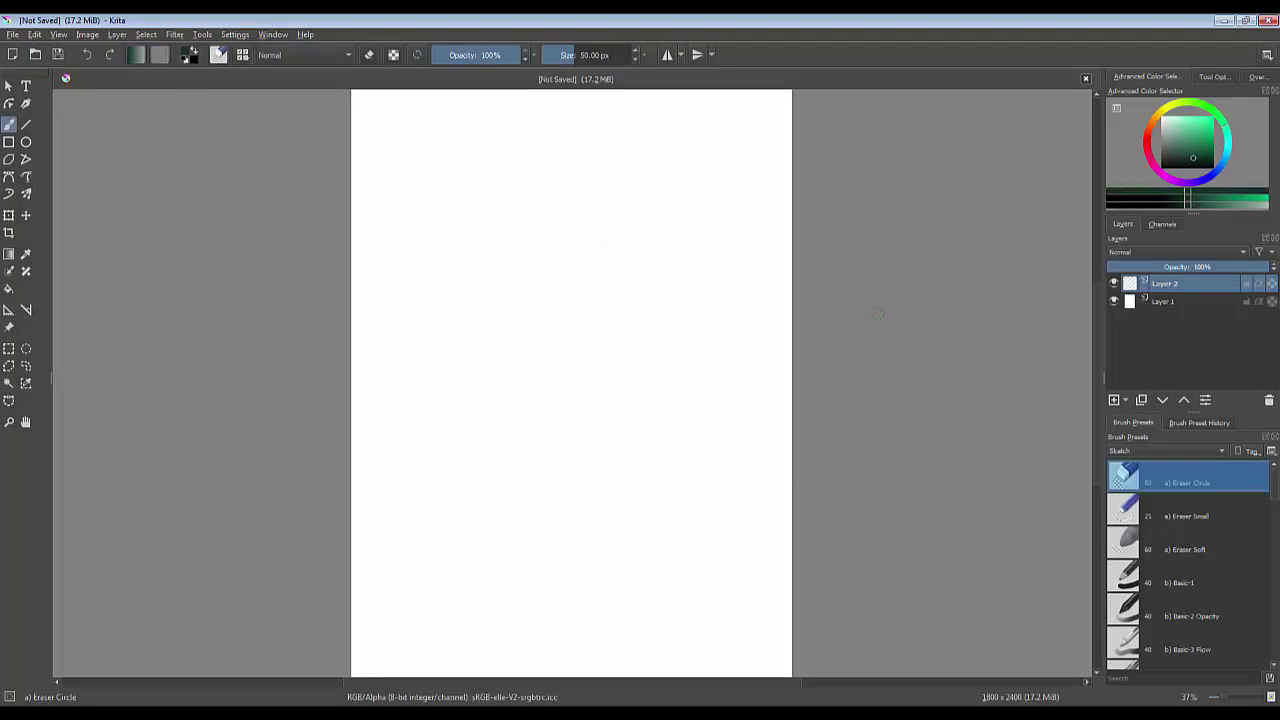
left_click(1173, 300)
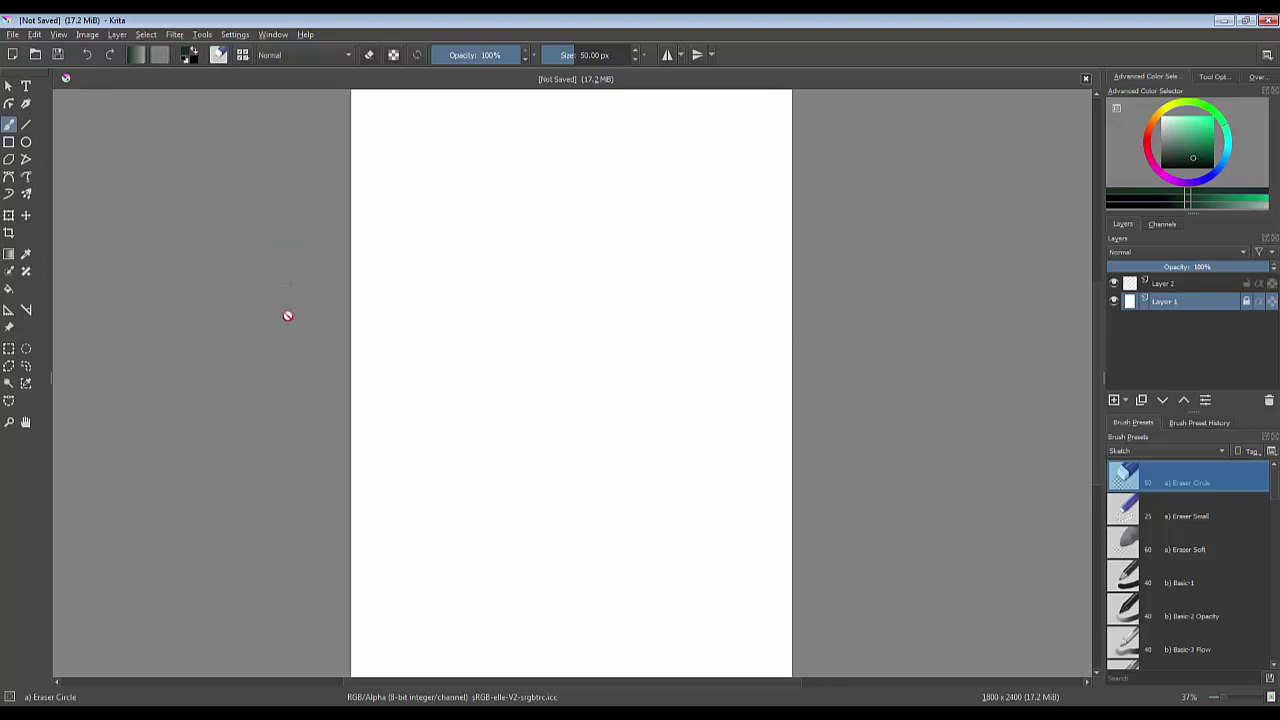
left_click(1160, 284)
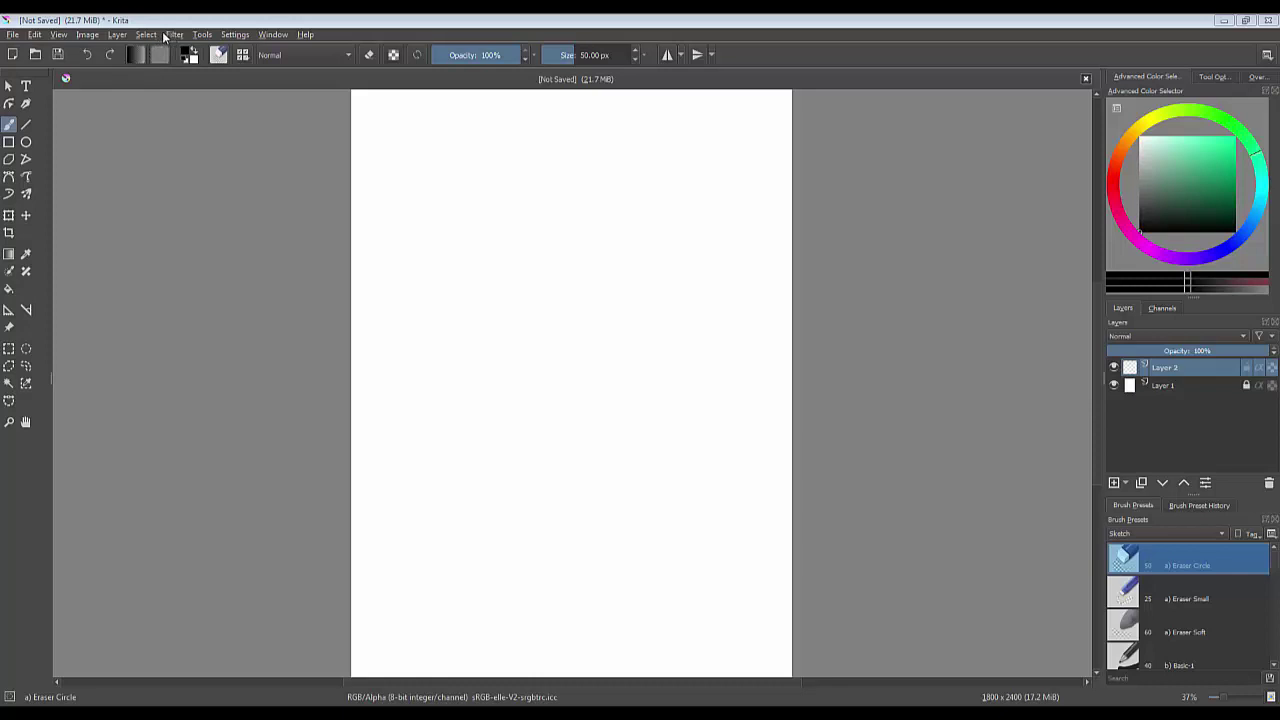
Step: Turn on the Palette docker from the Settings menu's Dockers list
left_click(236, 36)
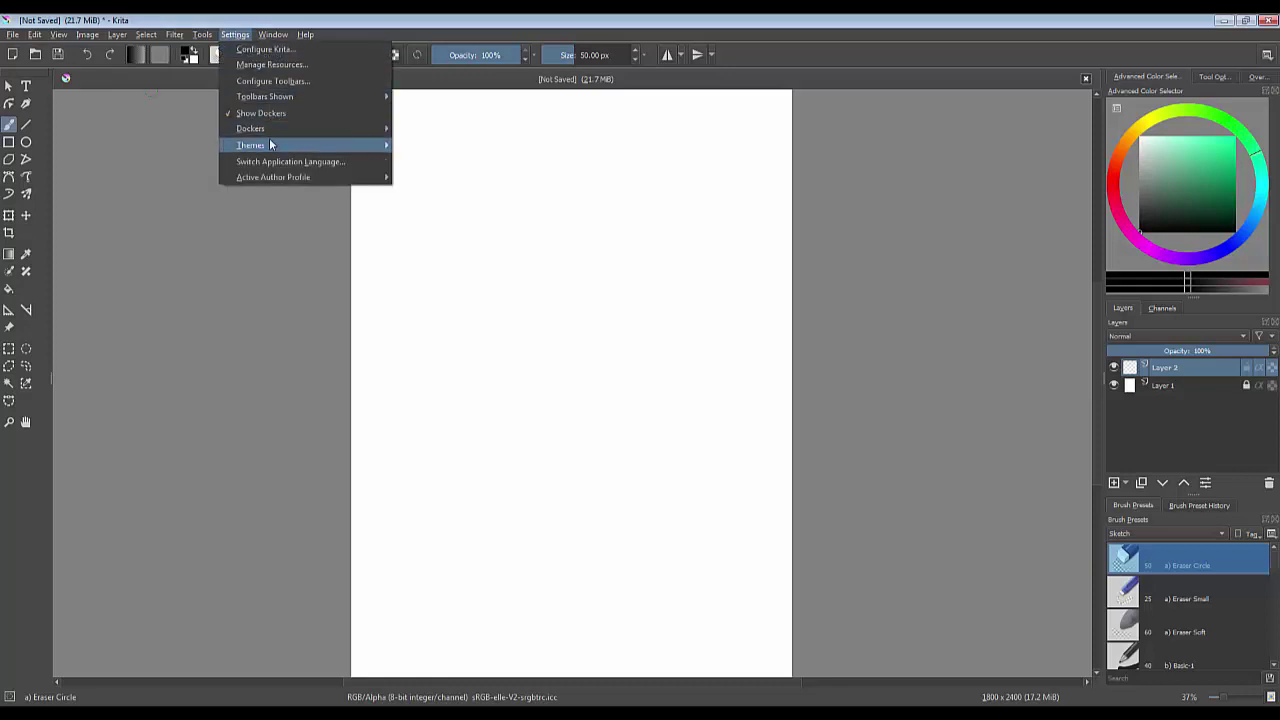
mouse_move(251, 128)
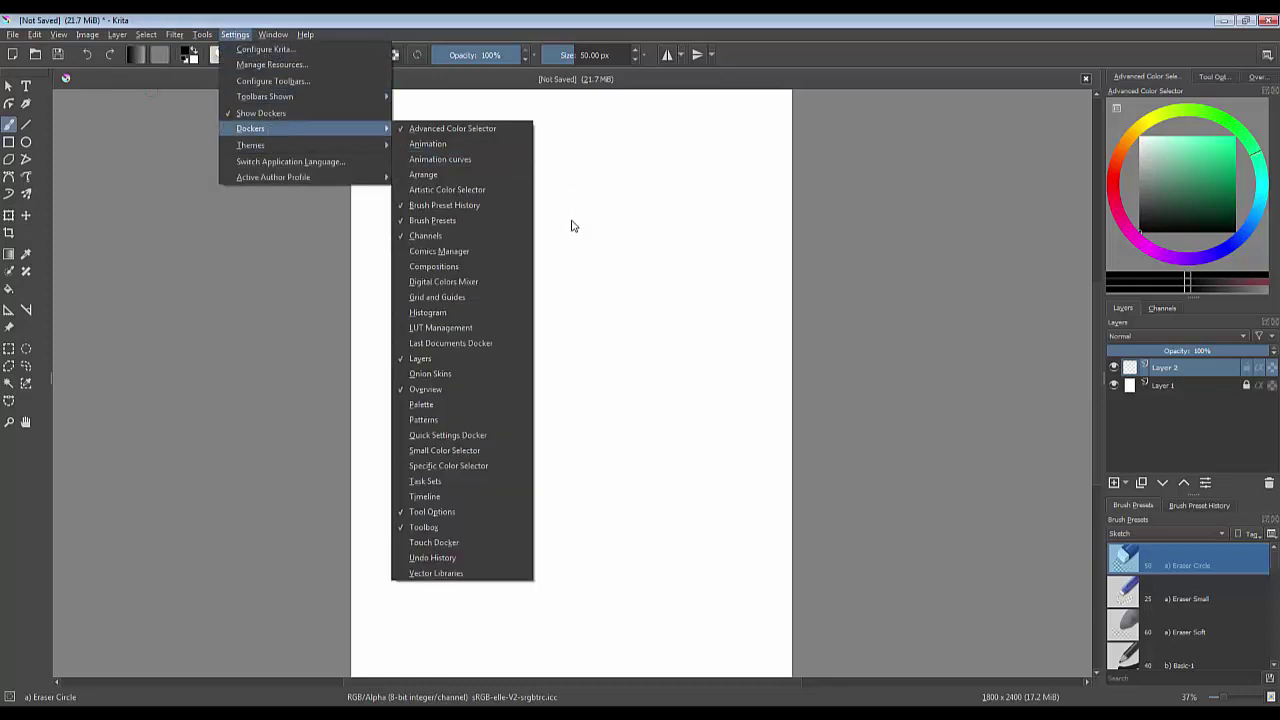
left_click(401, 404)
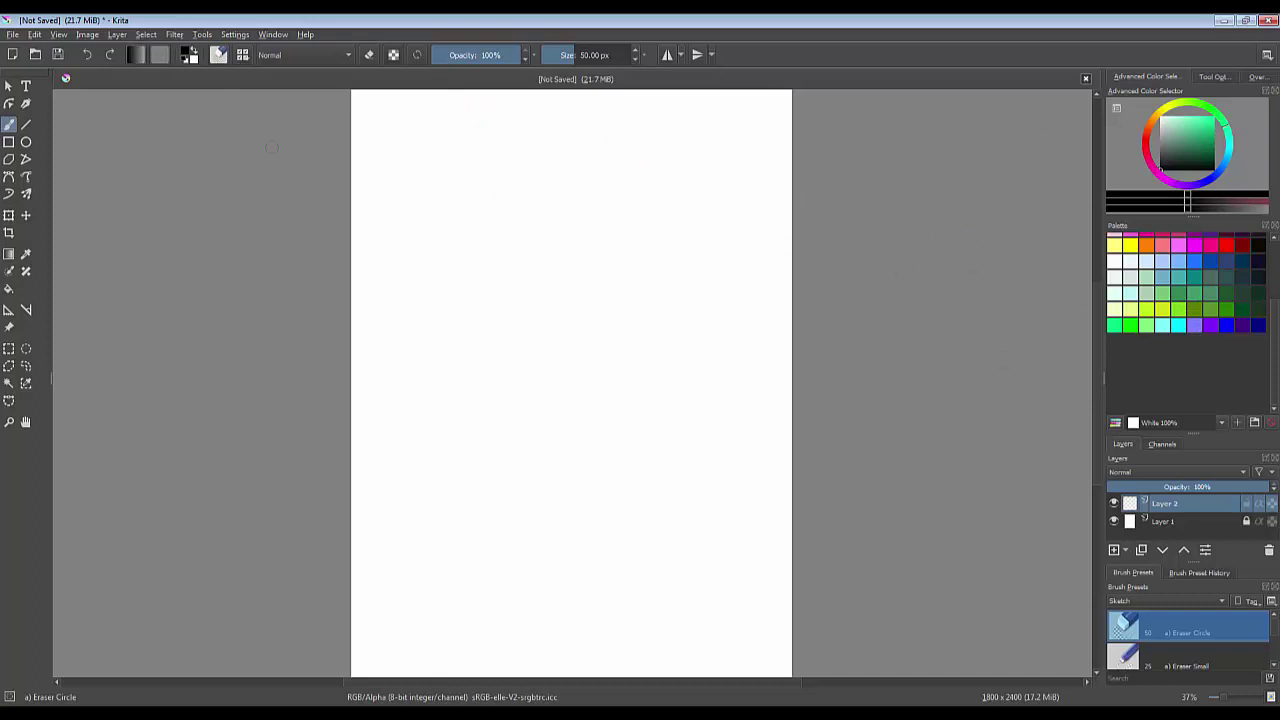
left_click(233, 35)
left_click(262, 48)
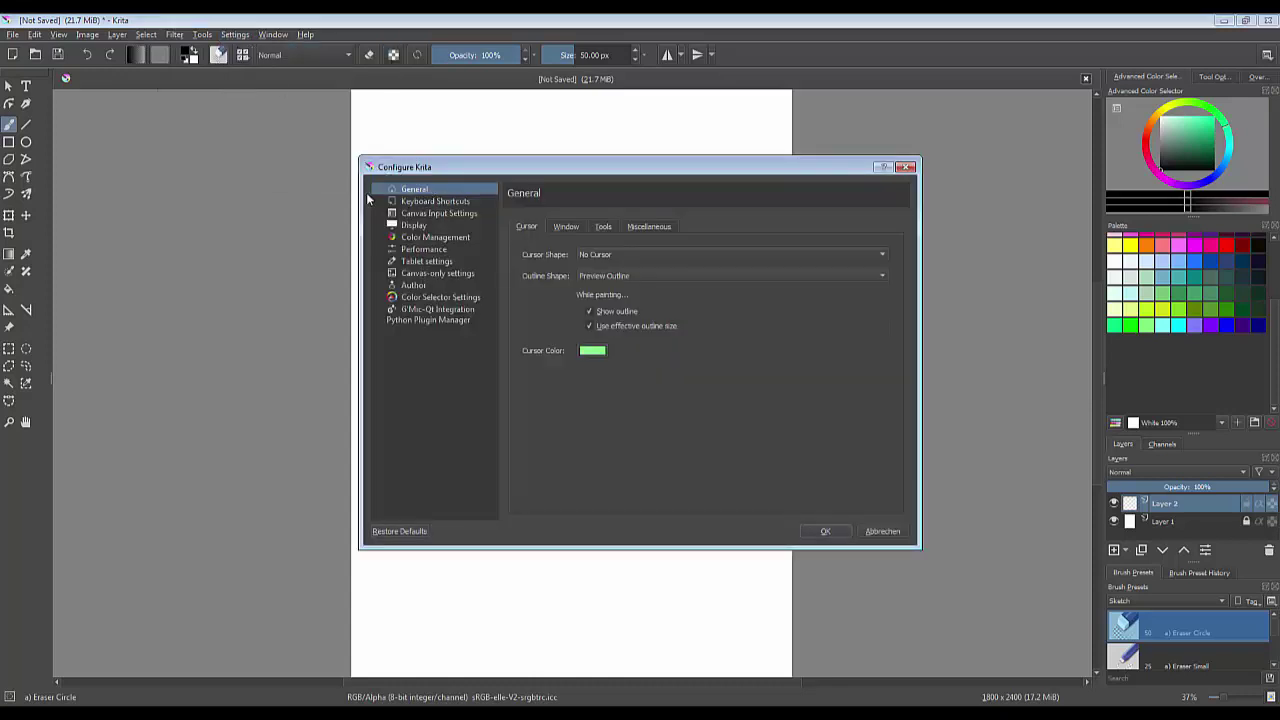
left_click(648, 226)
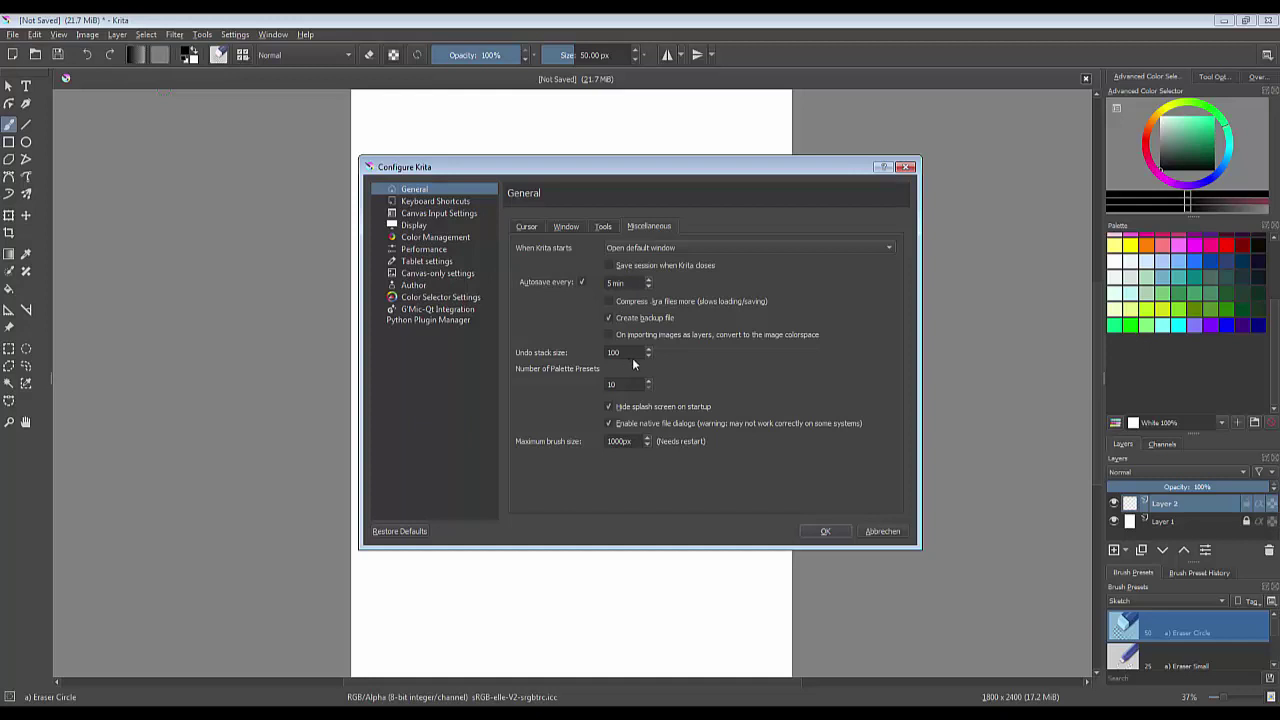
left_click_drag(630, 352, 602, 352)
type("30")
left_click_drag(626, 352, 551, 335)
type("100")
left_click(826, 531)
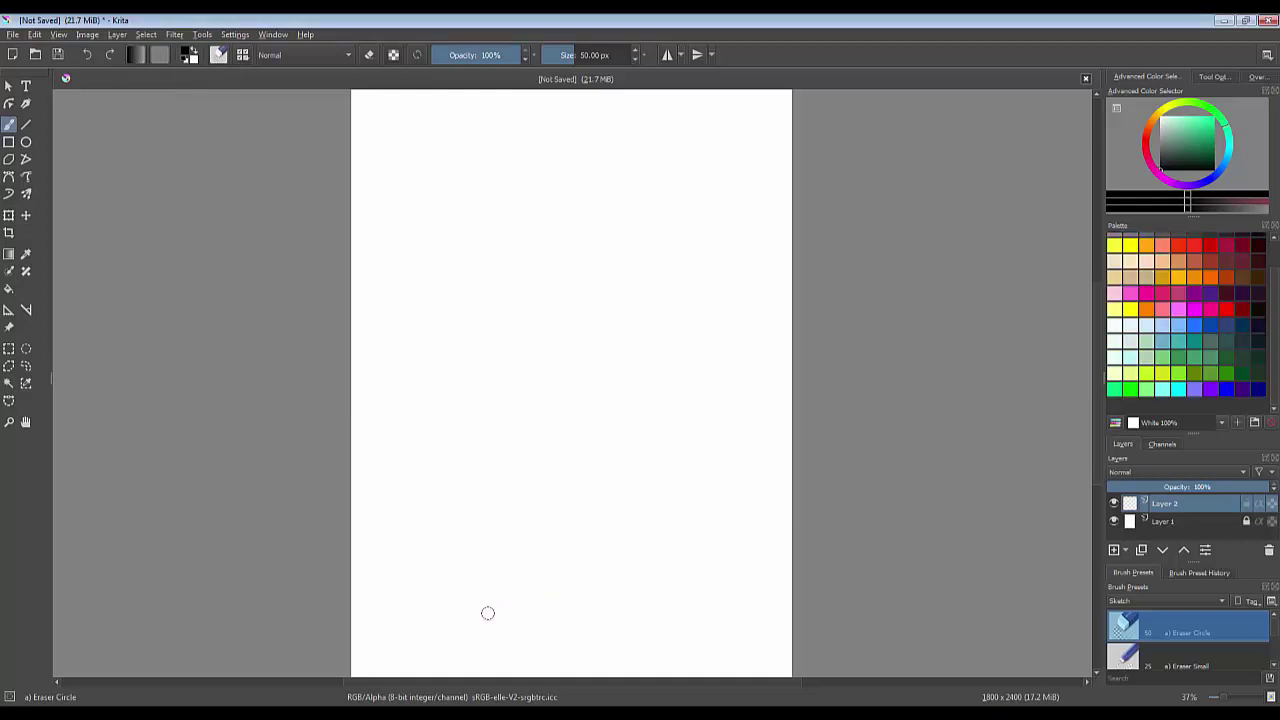
Step: Open the palette chooser listing Concept-cookie, Default, Markers and other palette sets
left_click(814, 704)
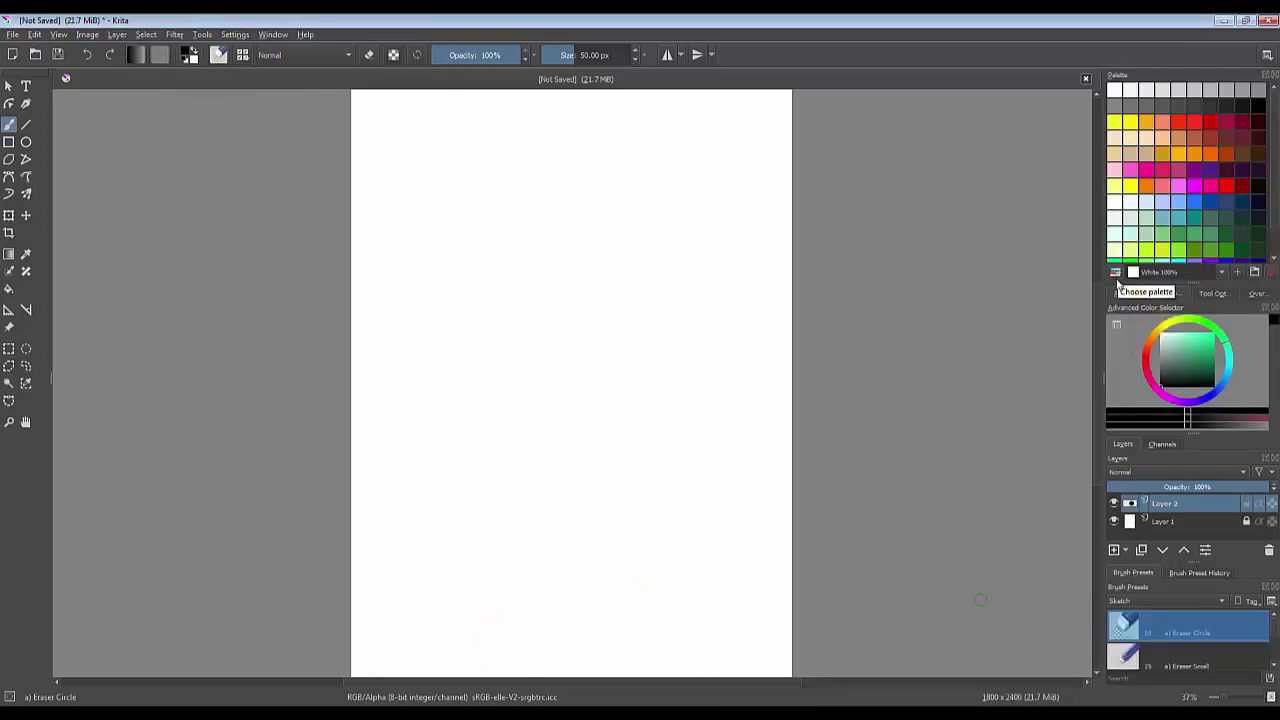
left_click(1115, 272)
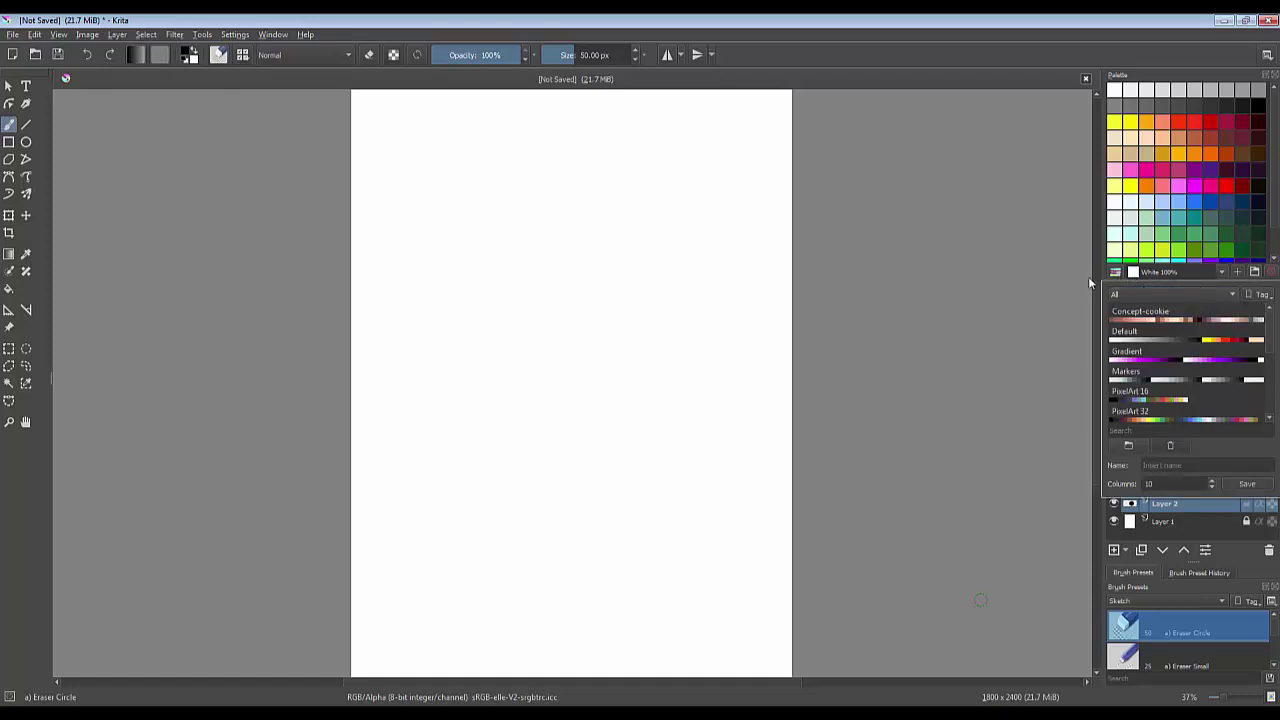
Step: Save a new four-column palette named 'Bob Ross'
left_click(1197, 465)
type("Bob ")
type("Ross")
left_click_drag(1208, 484, 1058, 484)
type("4")
left_click(1246, 486)
Step: Load the Bob Ross palette into the docker and delete its duplicate entry
left_click_drag(1270, 318, 1278, 402)
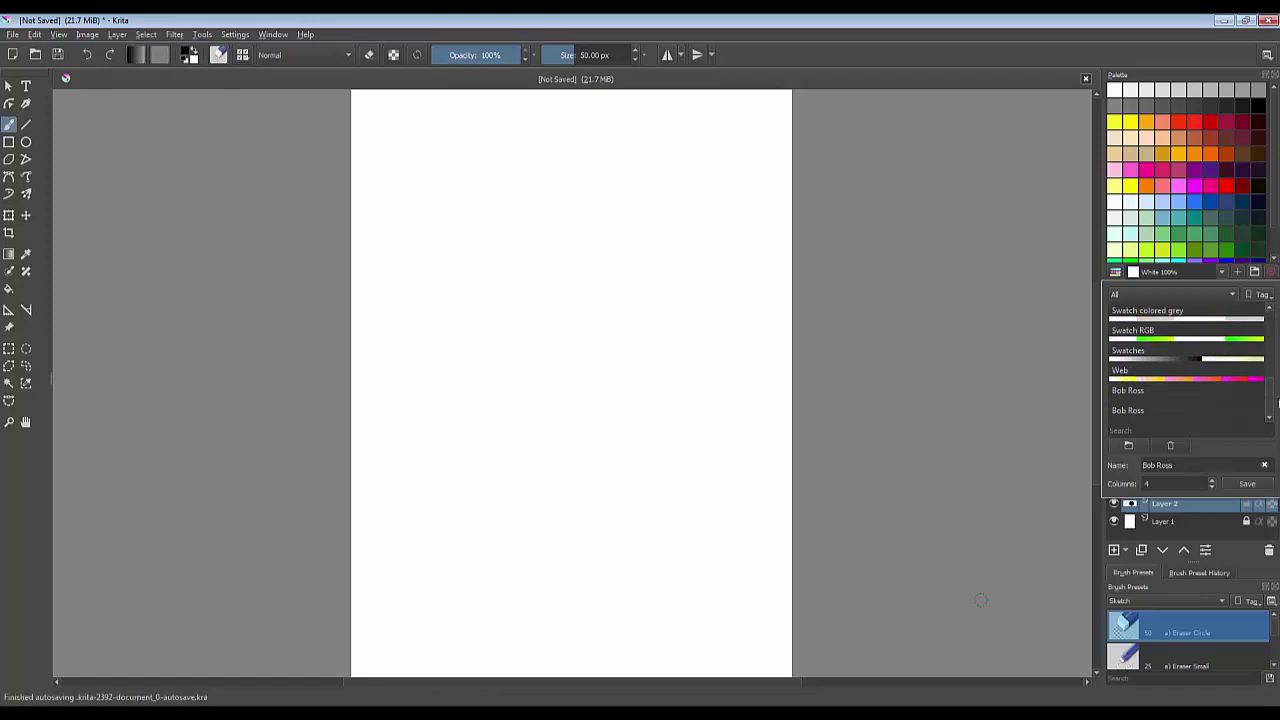
left_click(1133, 410)
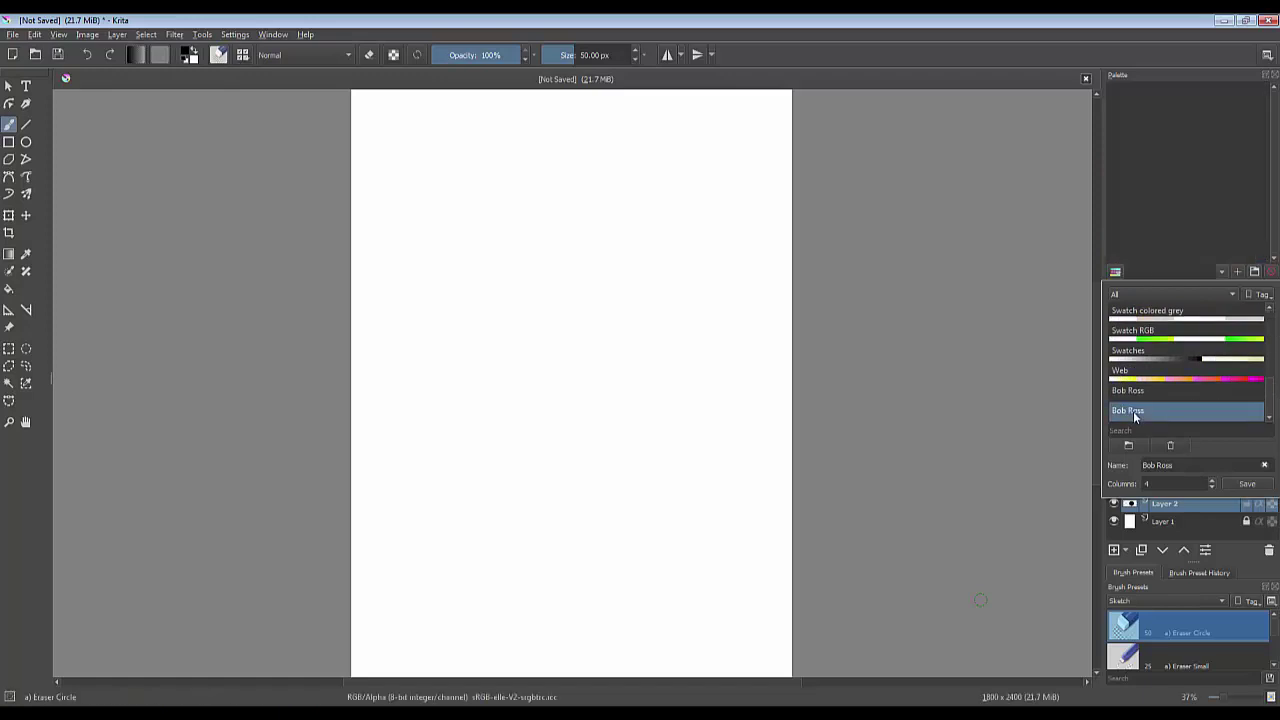
left_click(1171, 446)
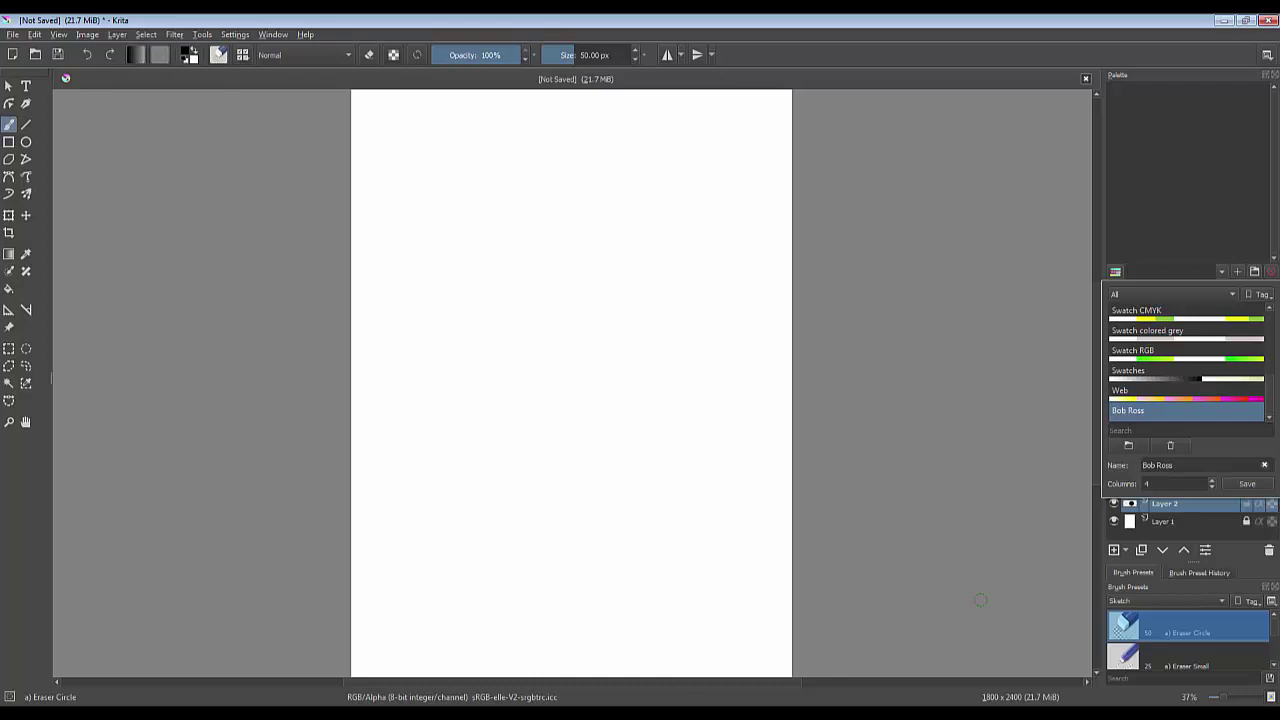
left_click(520, 689)
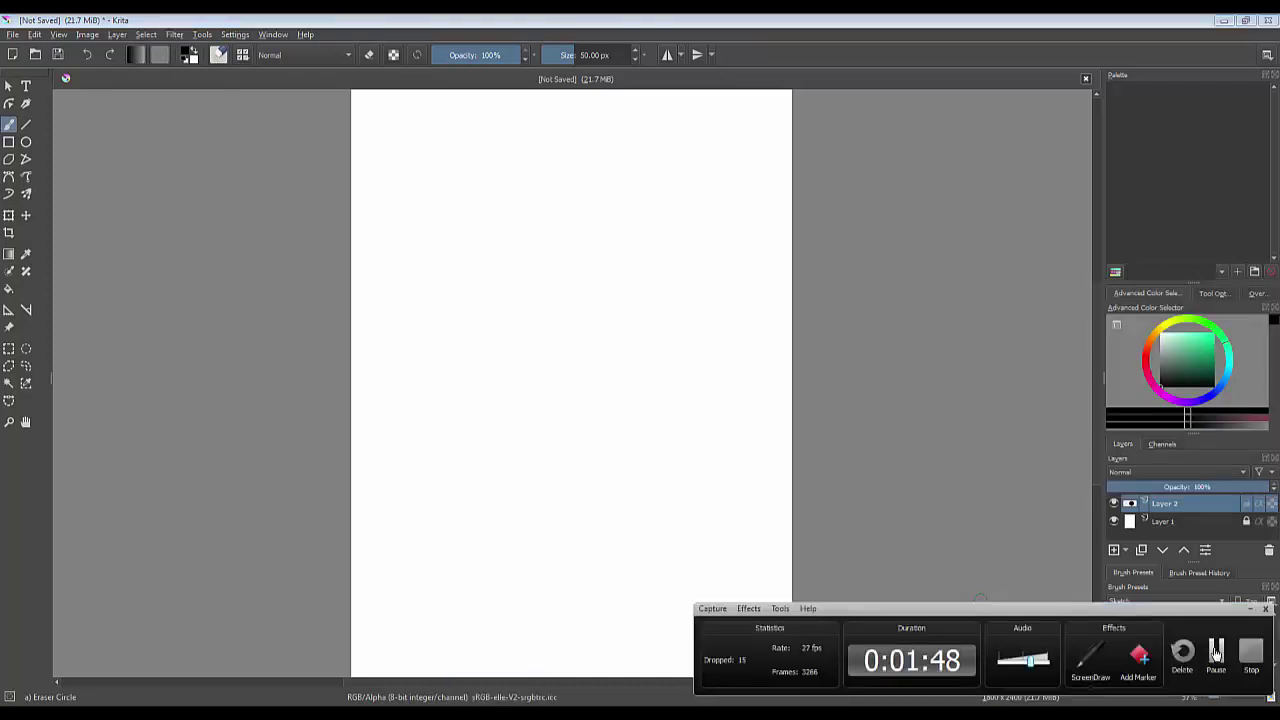
left_click(1217, 652)
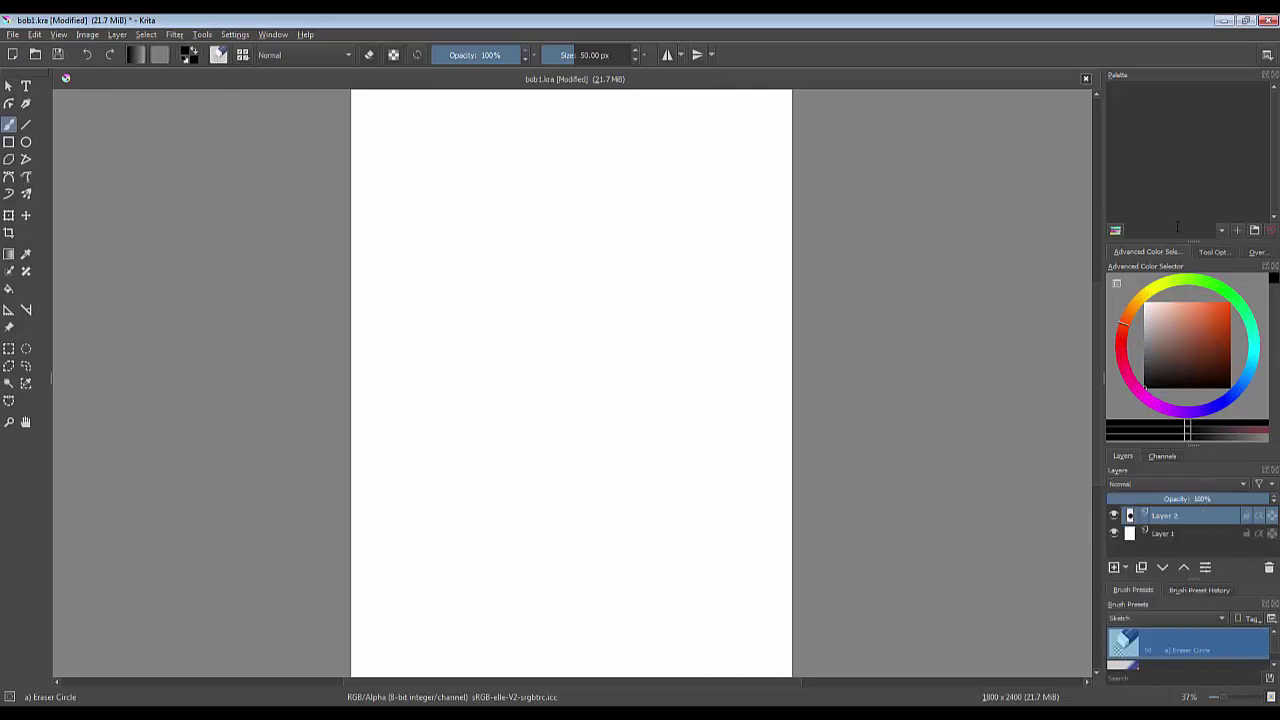
left_click(1115, 230)
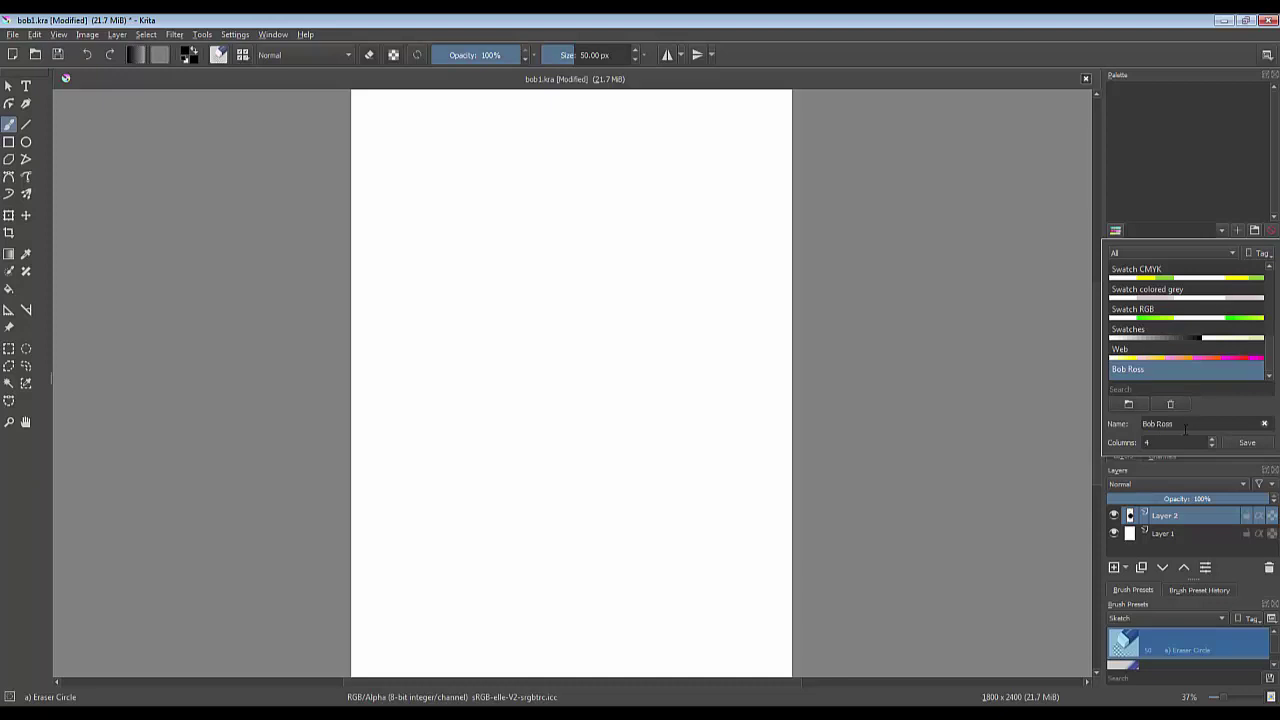
left_click(1158, 189)
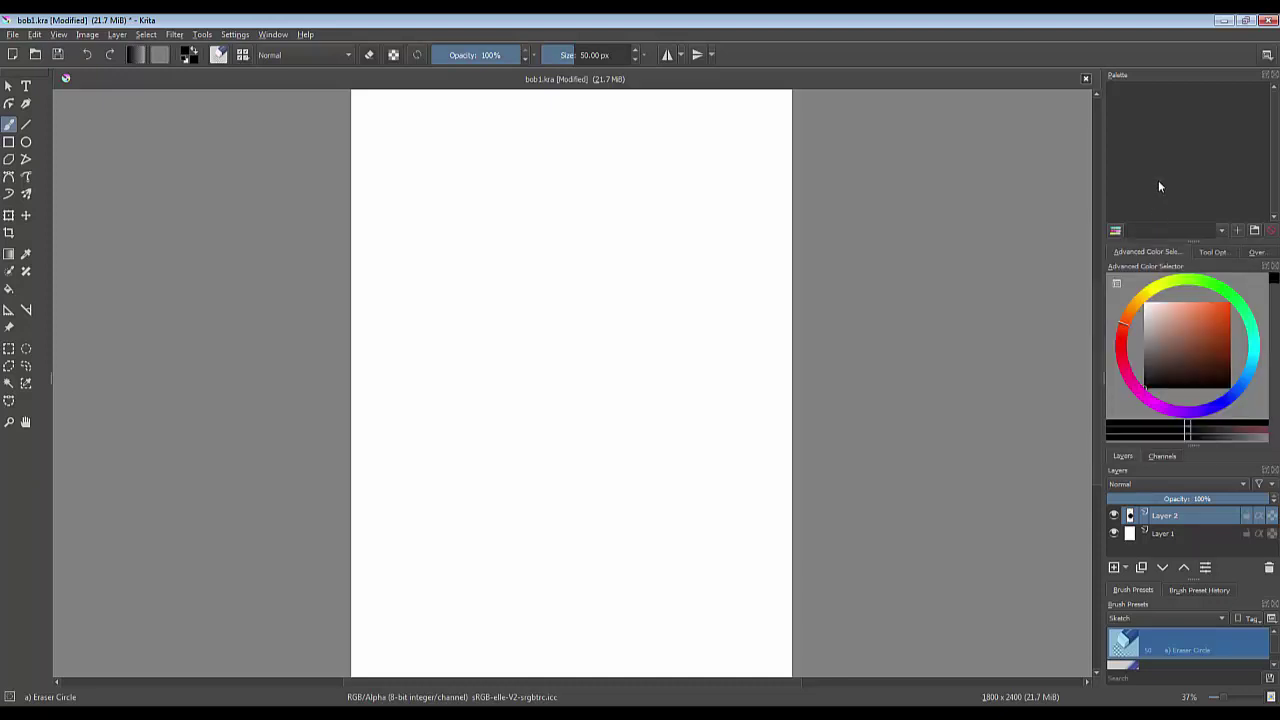
Step: Add black as the first swatch in the Bob Ross palette
left_click(189, 52)
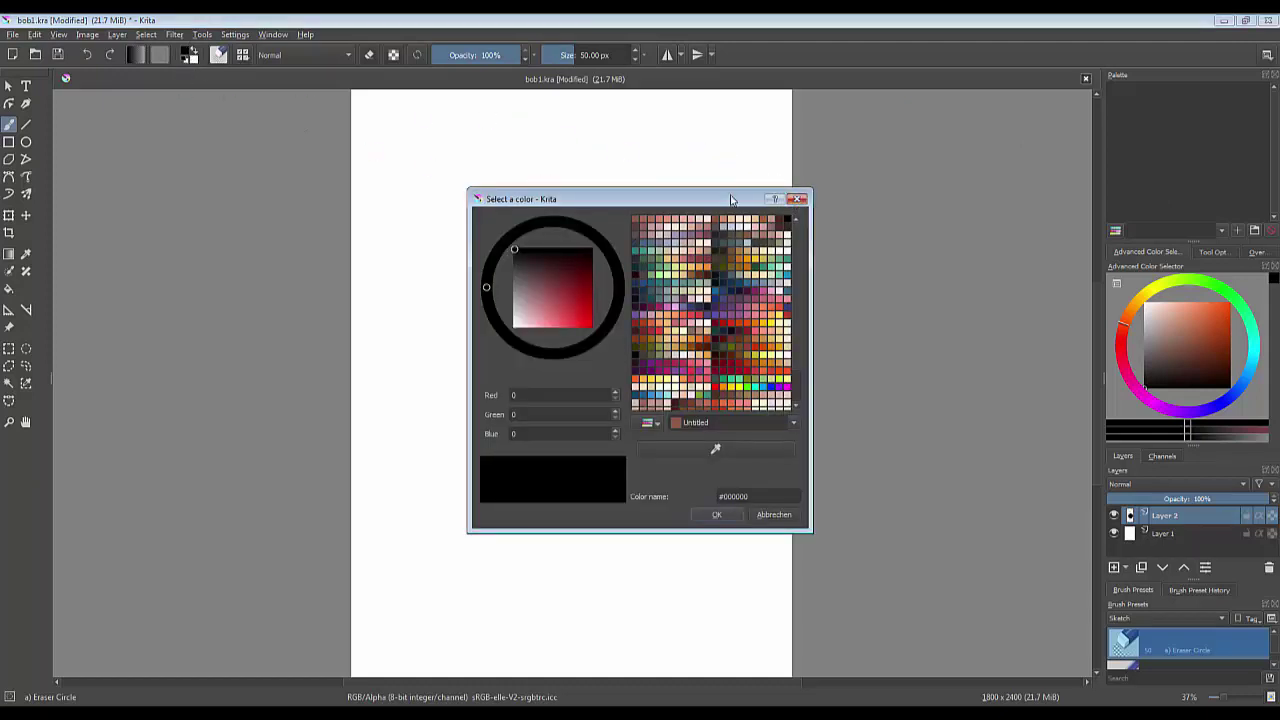
left_click(798, 199)
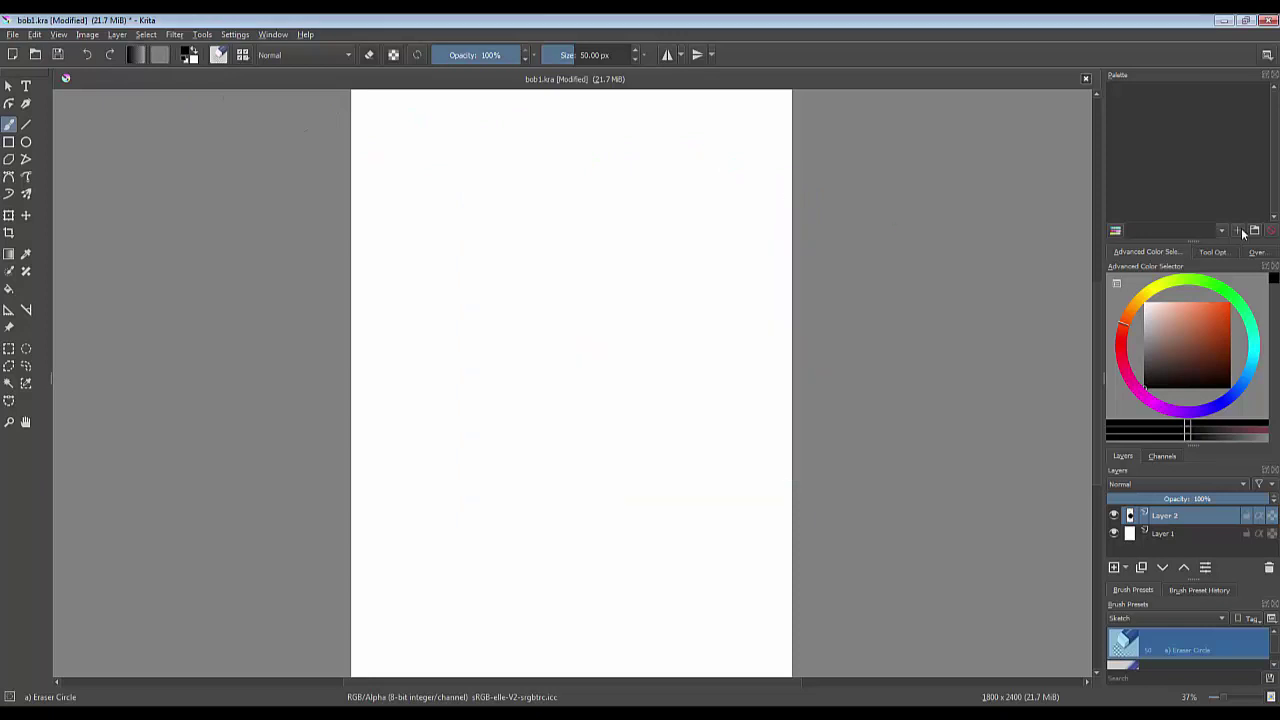
left_click(1238, 231)
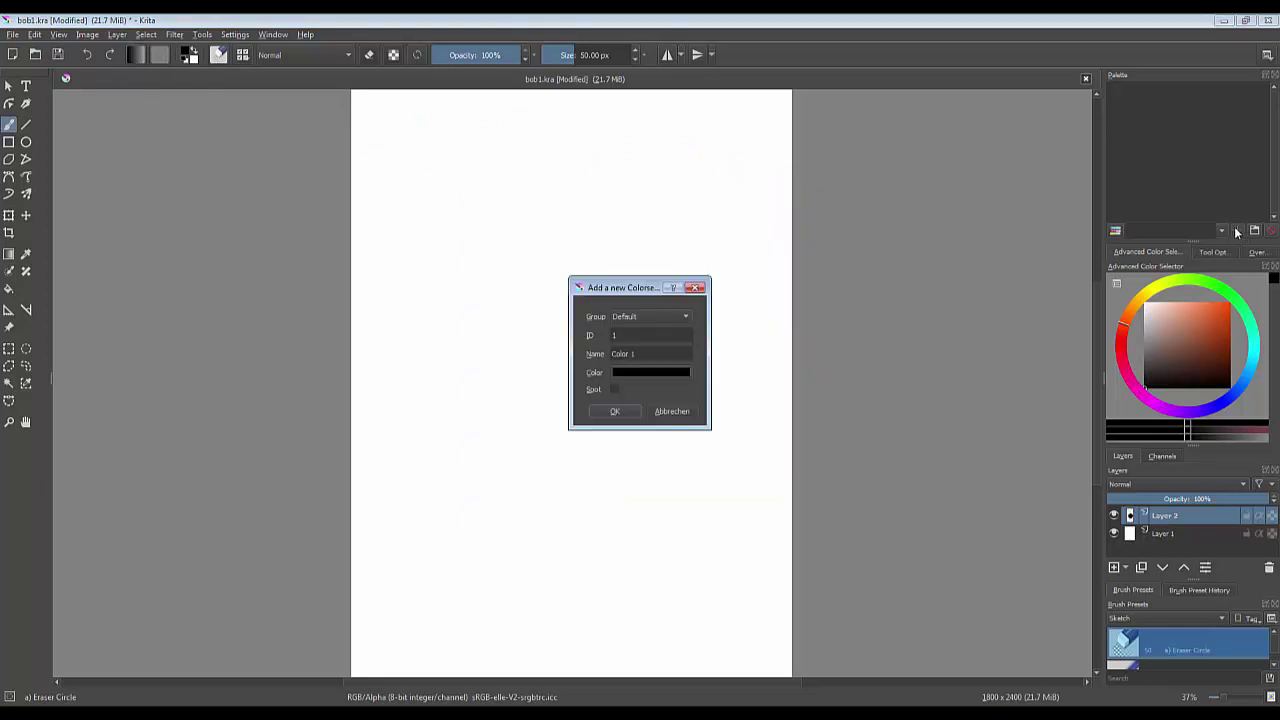
left_click(614, 411)
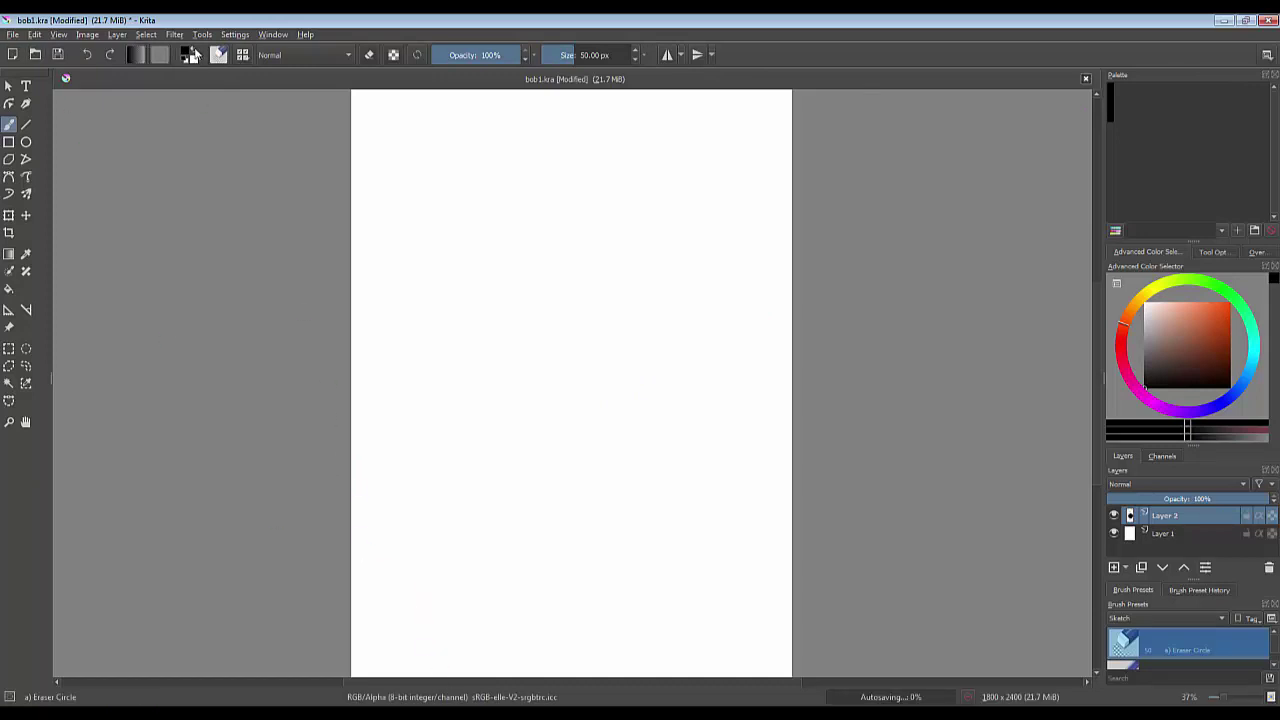
Step: Add a white swatch beside black and enlarge the Palette docker to show both
left_click(194, 54)
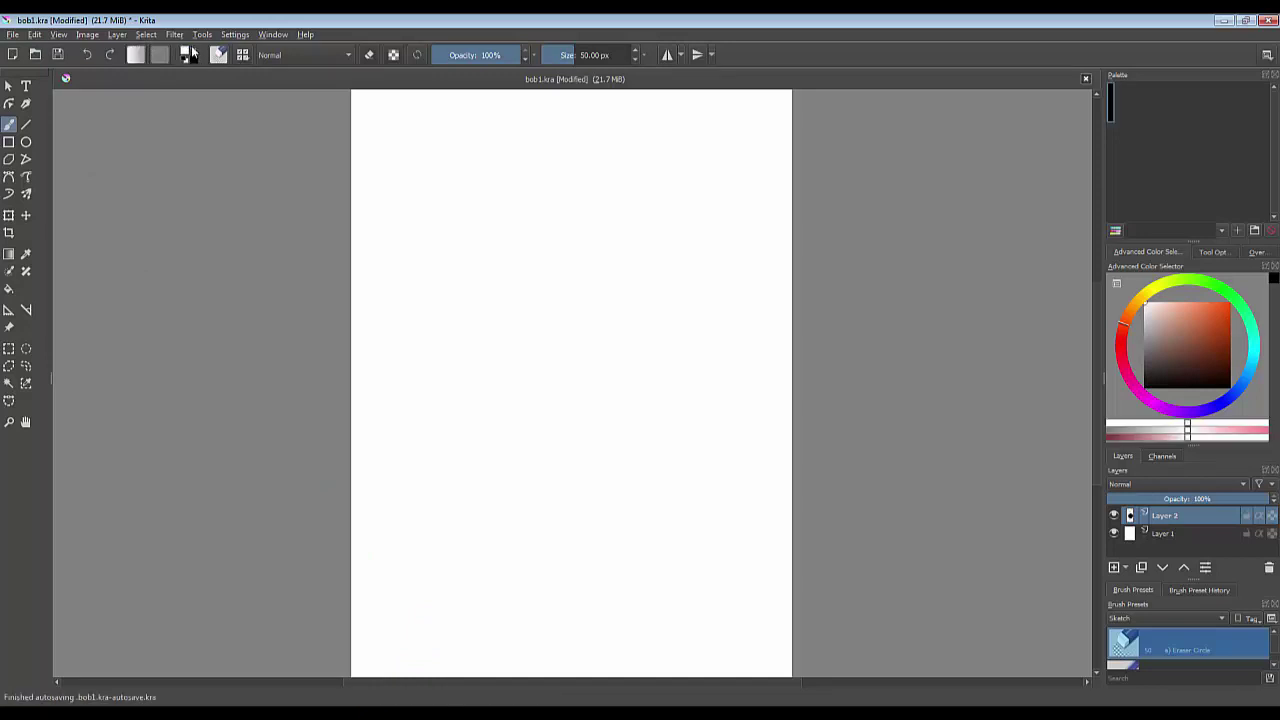
left_click(1239, 231)
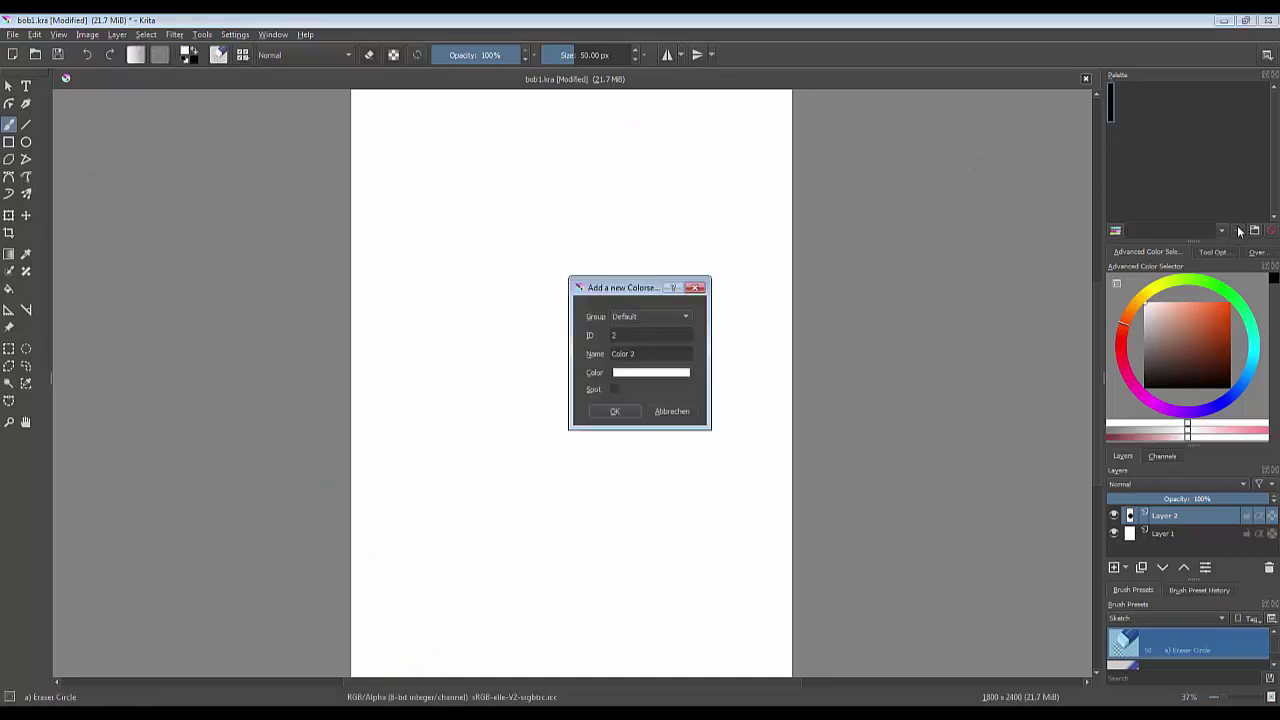
left_click(613, 411)
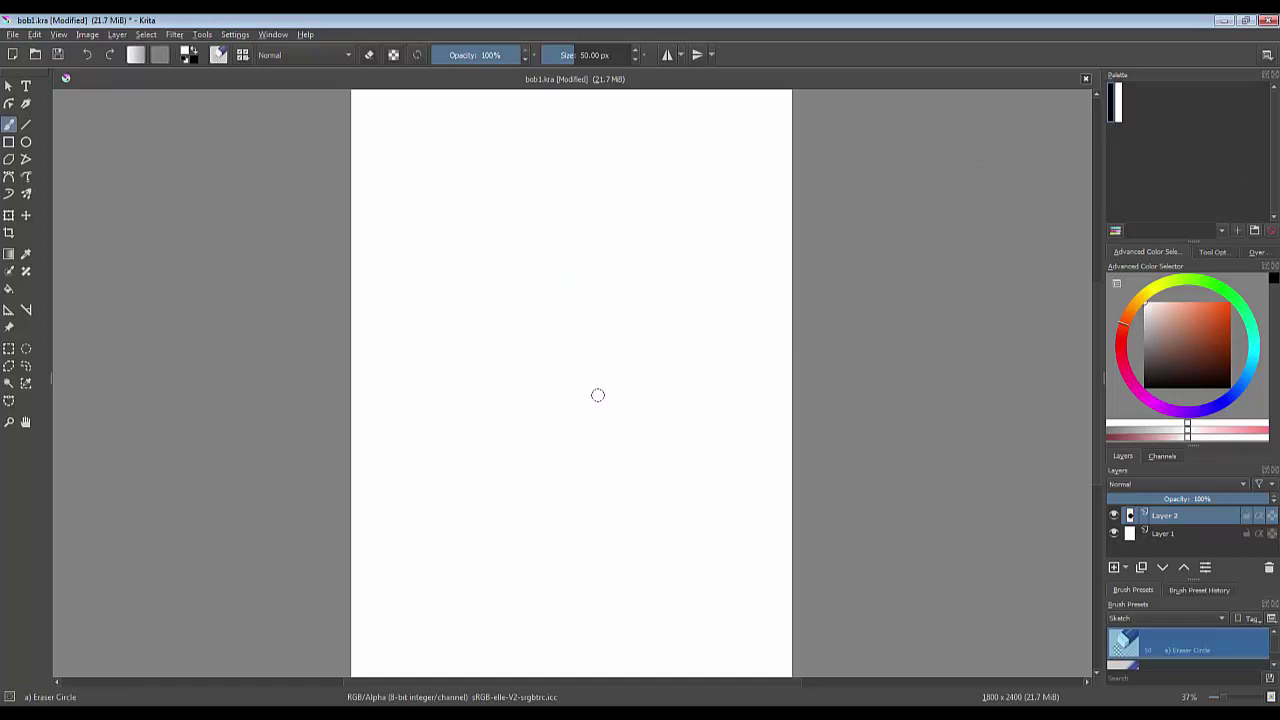
mouse_move(1193, 241)
left_mouse_down()
mouse_move(1191, 317)
mouse_move(1192, 120)
mouse_move(1193, 298)
mouse_move(1194, 259)
left_mouse_up()
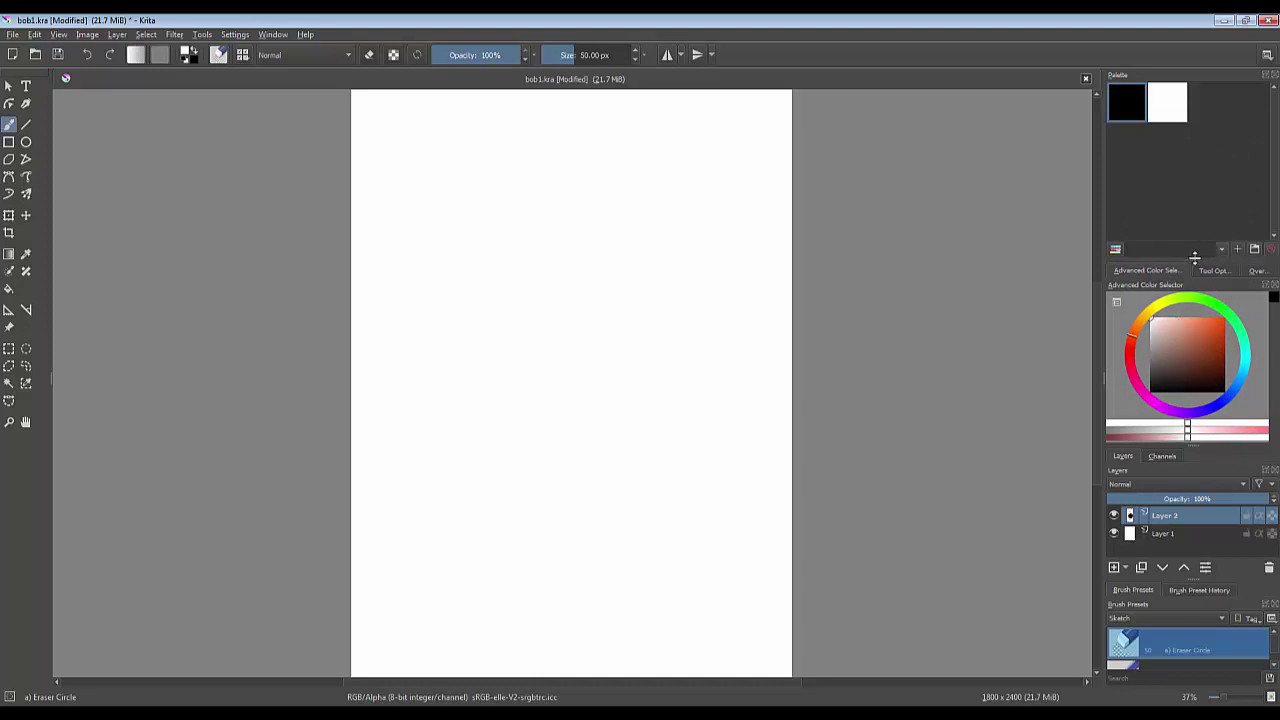
mouse_move(1194, 260)
left_mouse_down()
mouse_move(1188, 215)
mouse_move(1188, 250)
left_mouse_up()
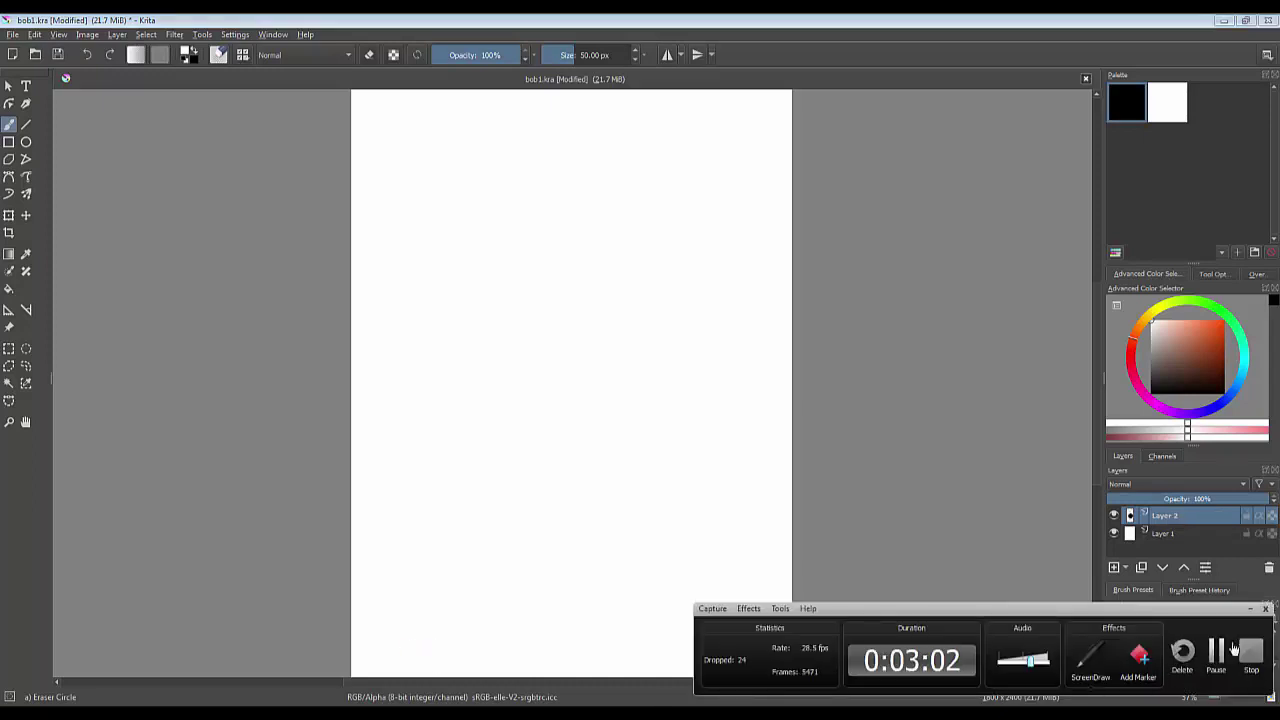
Step: Open the dialog for a third swatch, Color 3, in the Default group
left_click(1218, 652)
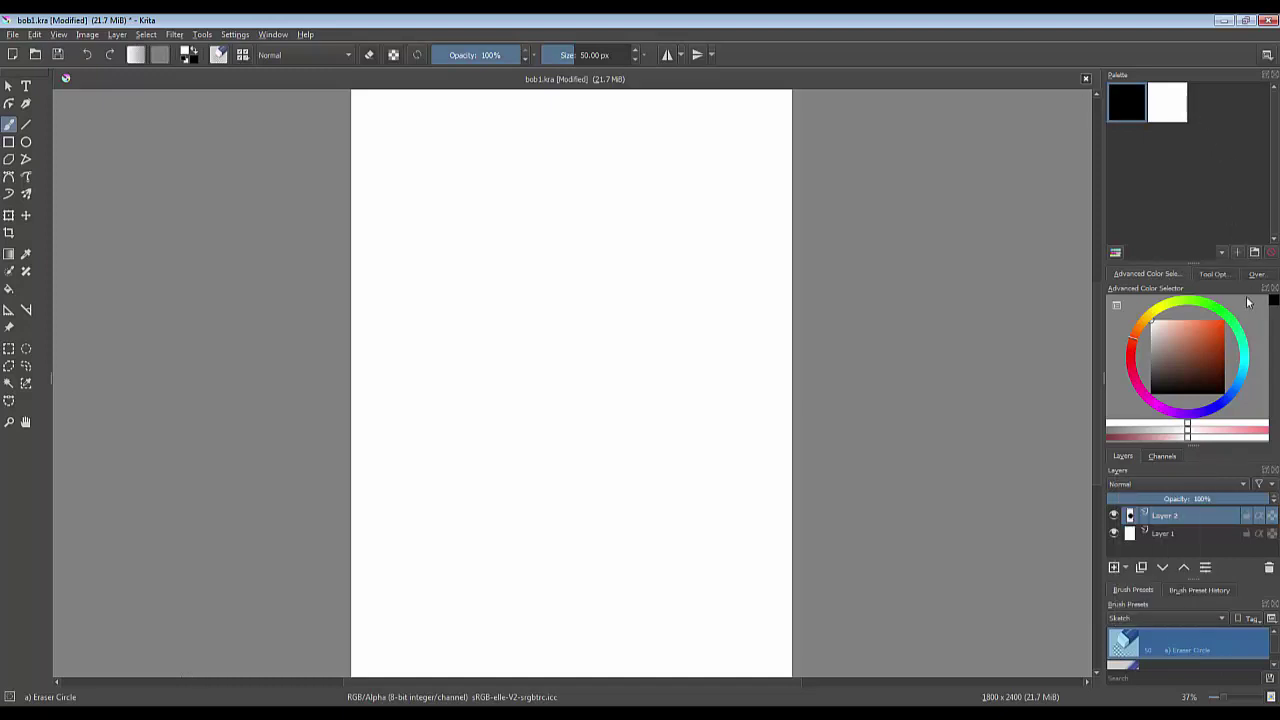
left_click(1255, 253)
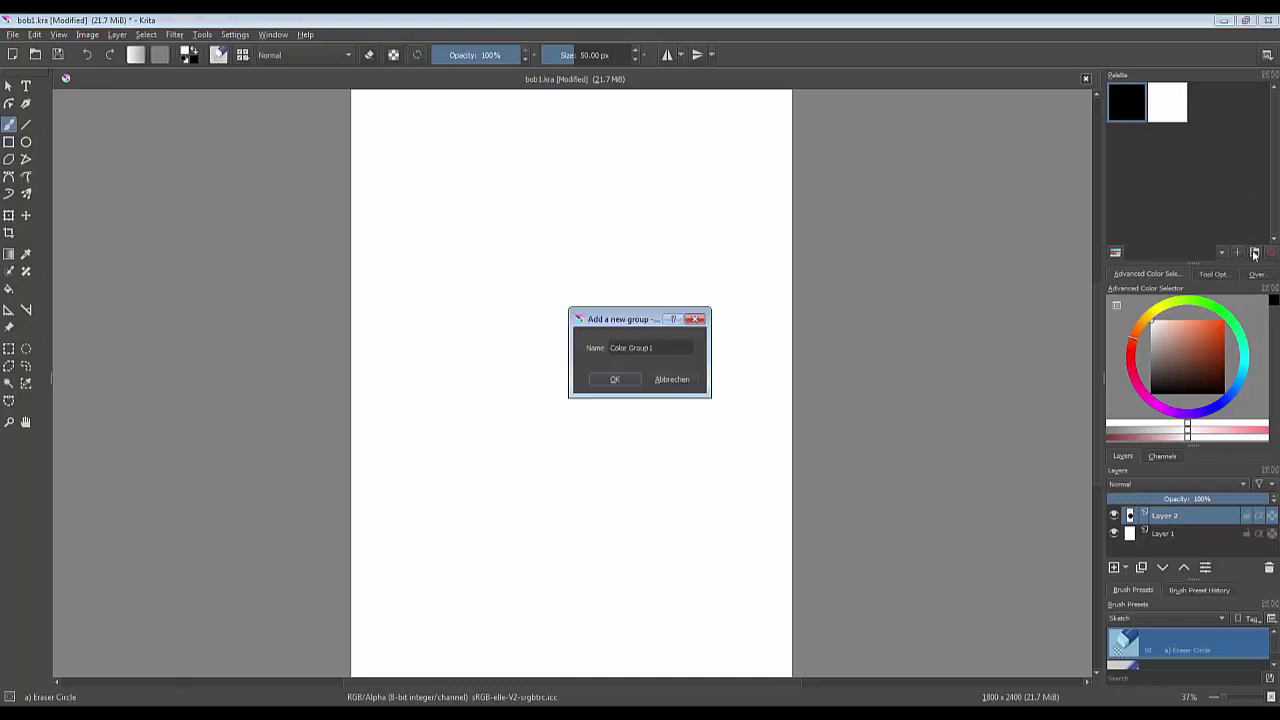
left_click(672, 380)
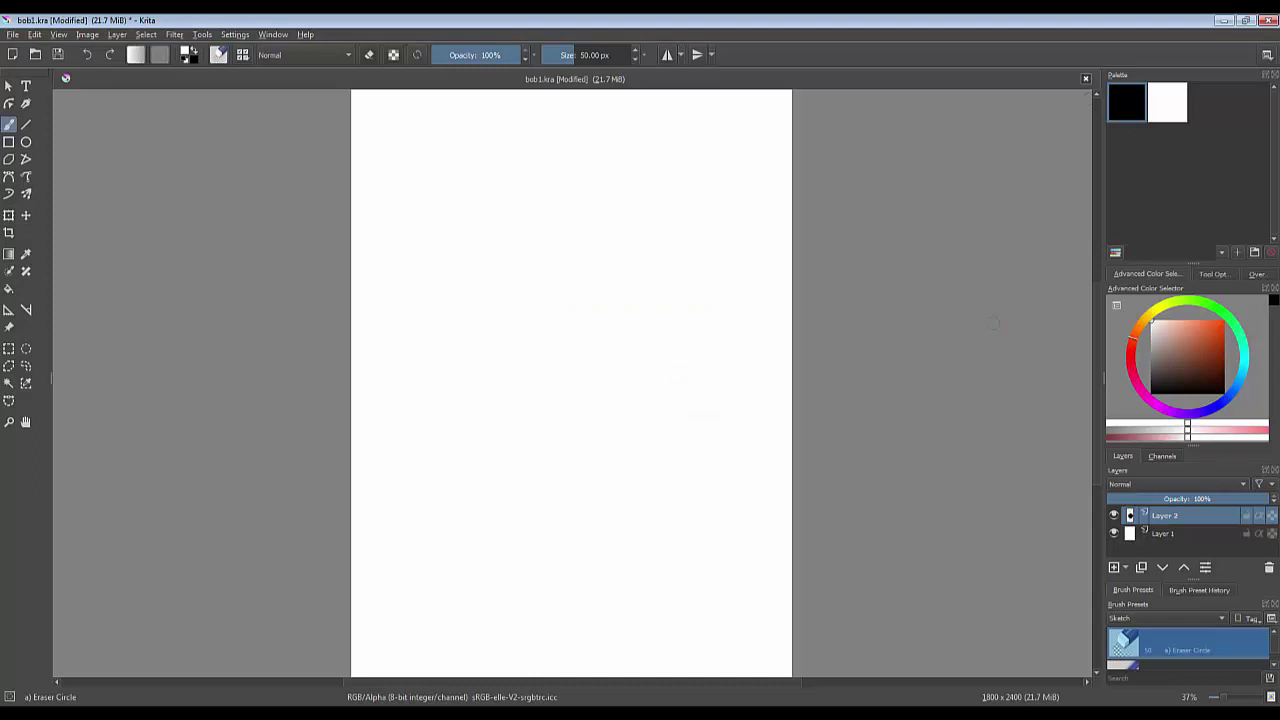
left_click(1237, 253)
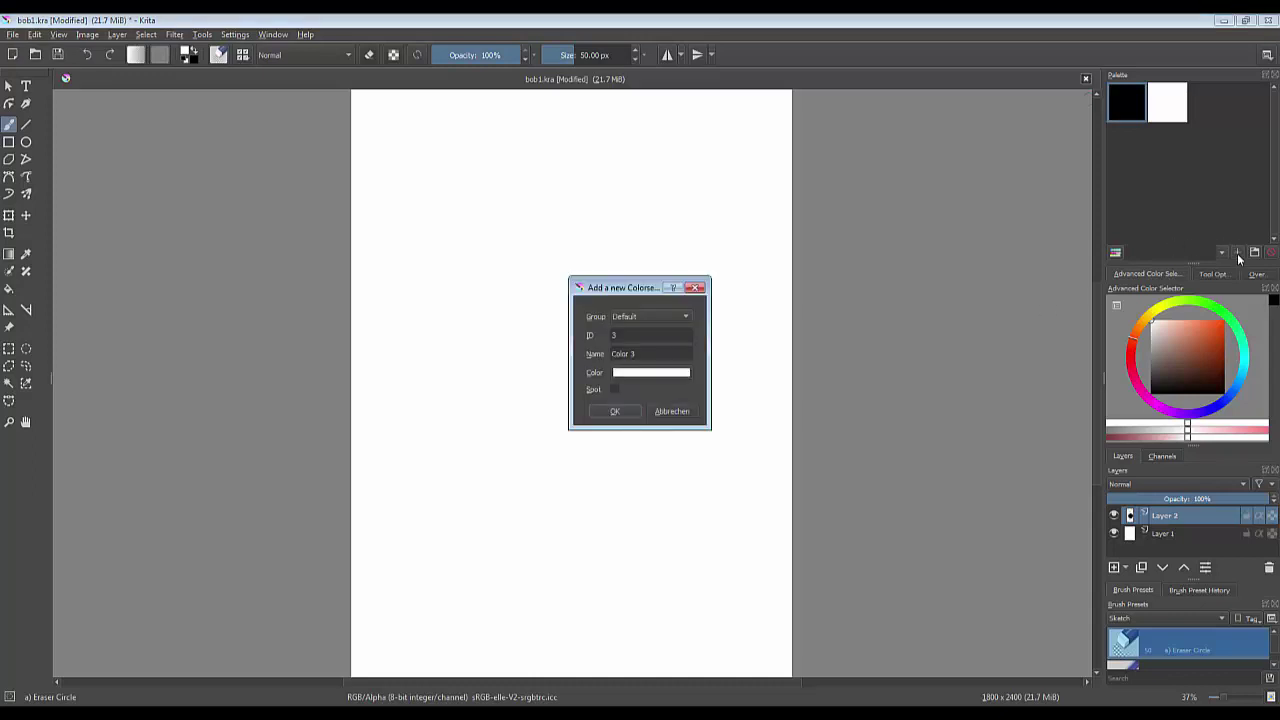
Step: Set the new swatch to RGB 43, 100, 177 and add it after white
left_click(628, 373)
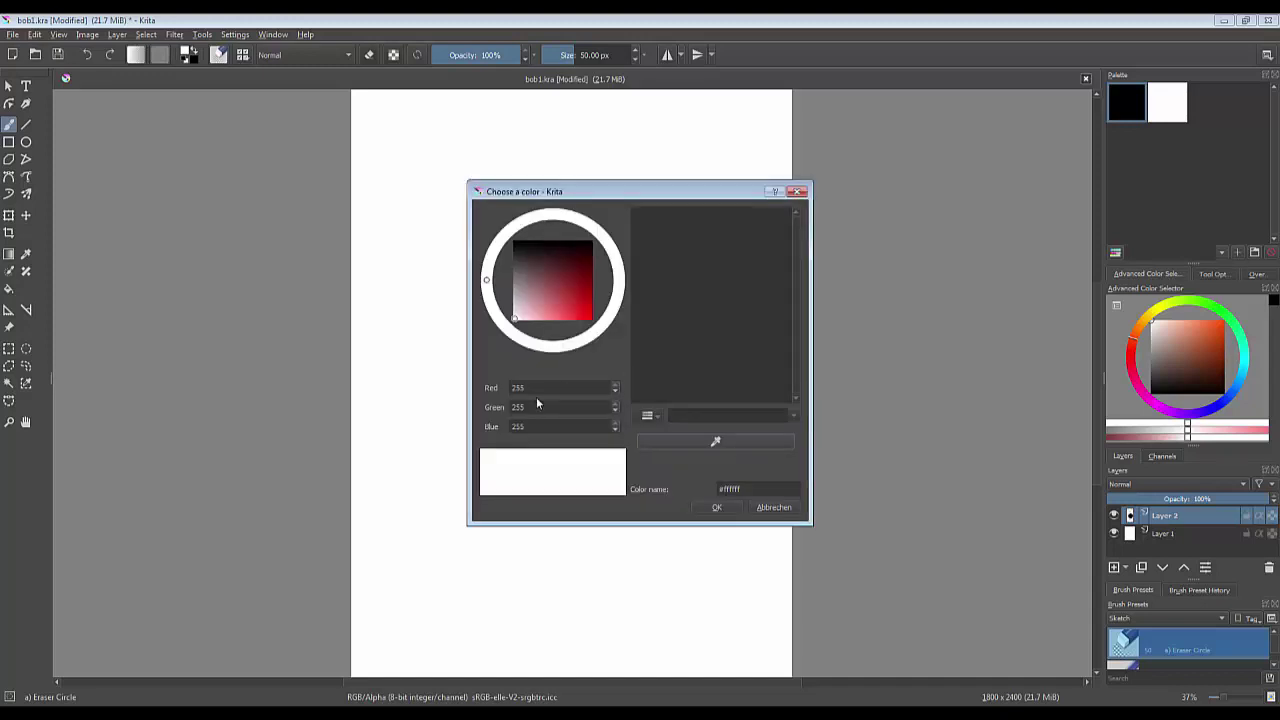
left_click_drag(537, 388, 481, 380)
type("43")
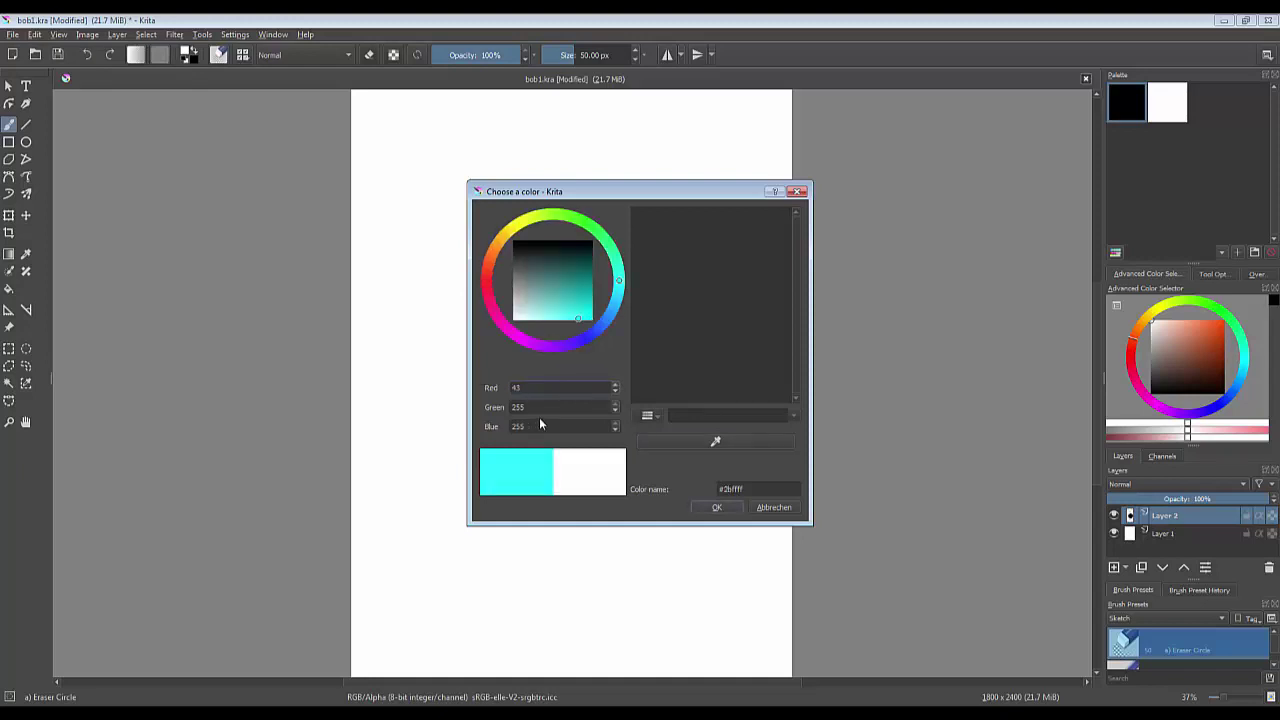
key("Tab")
type("1")
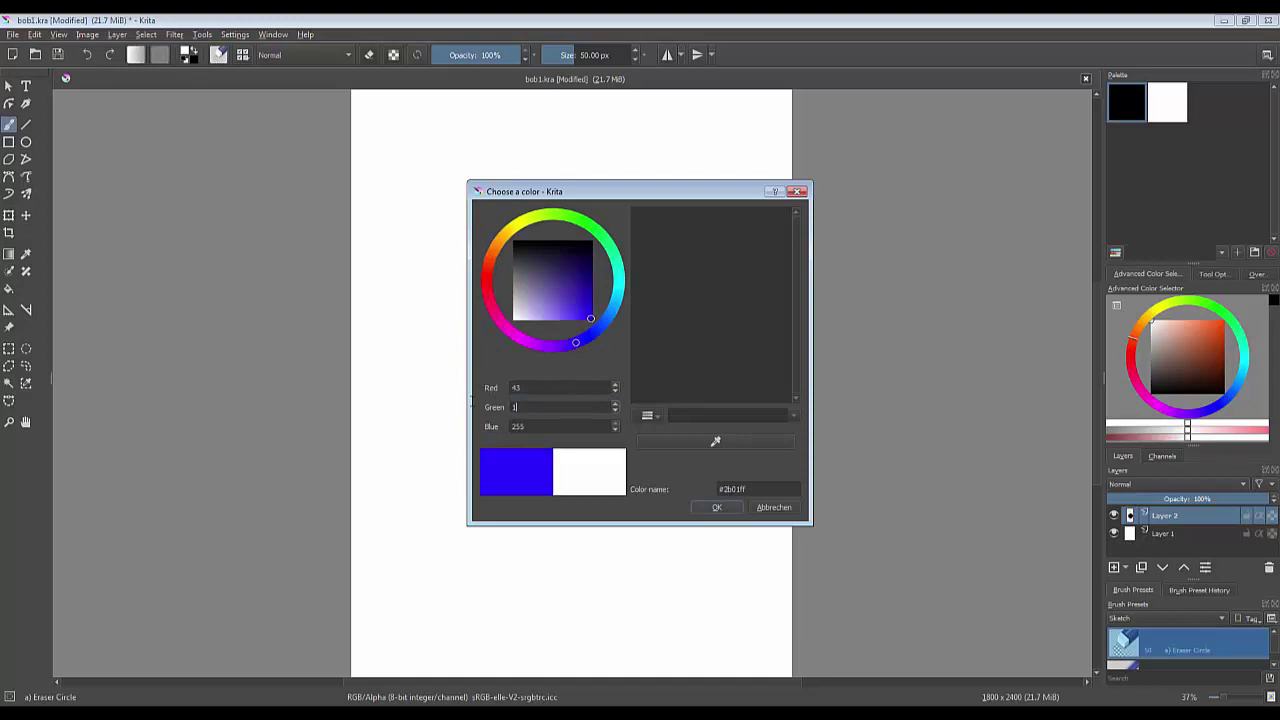
type("00")
key("Tab")
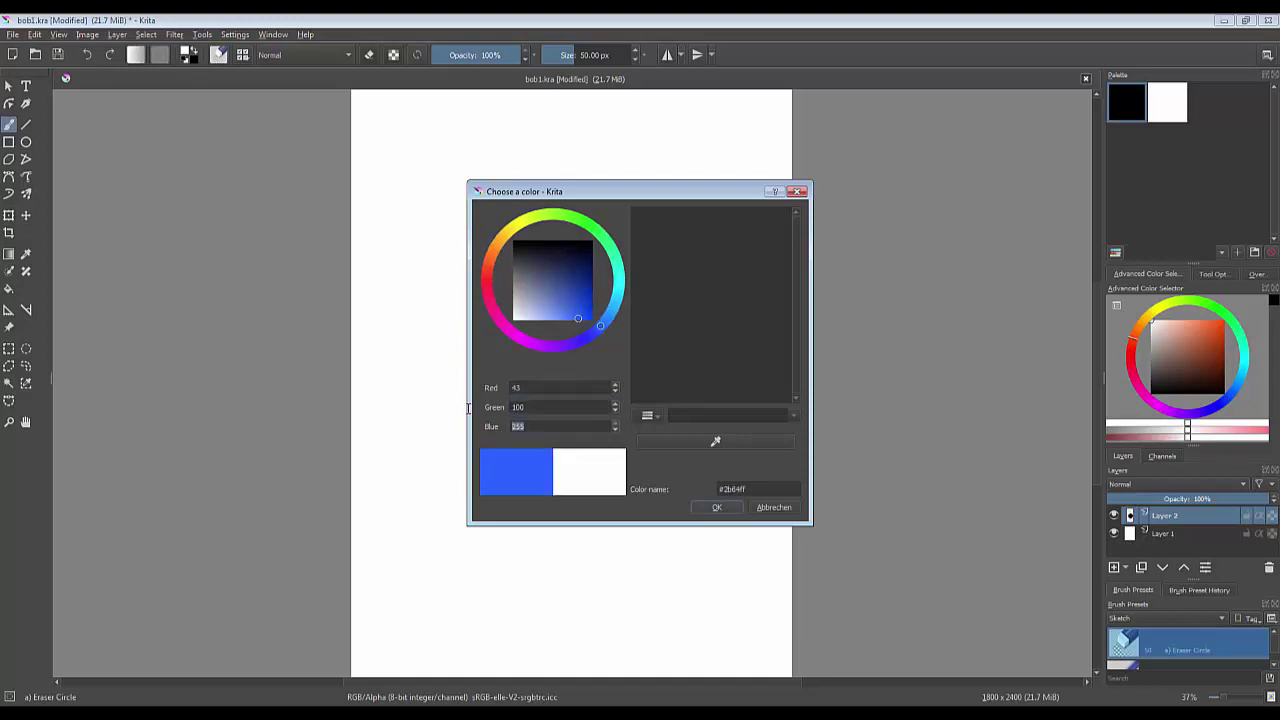
type("17")
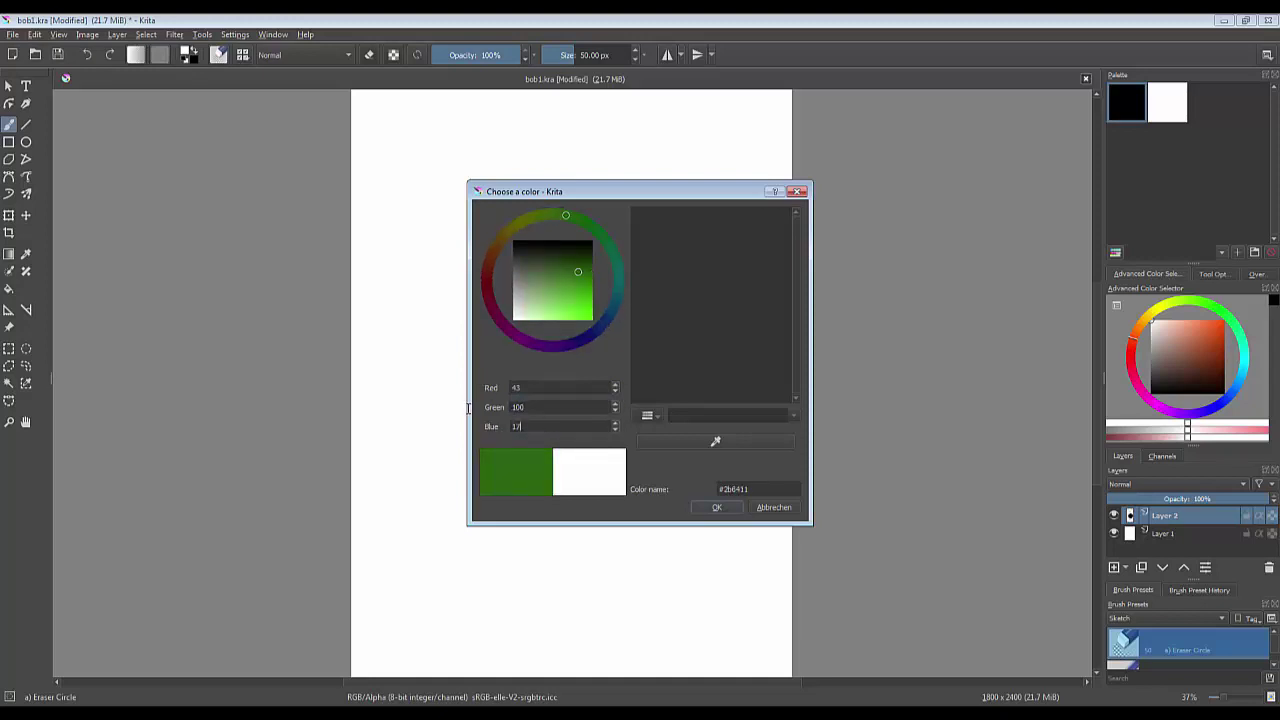
type("7")
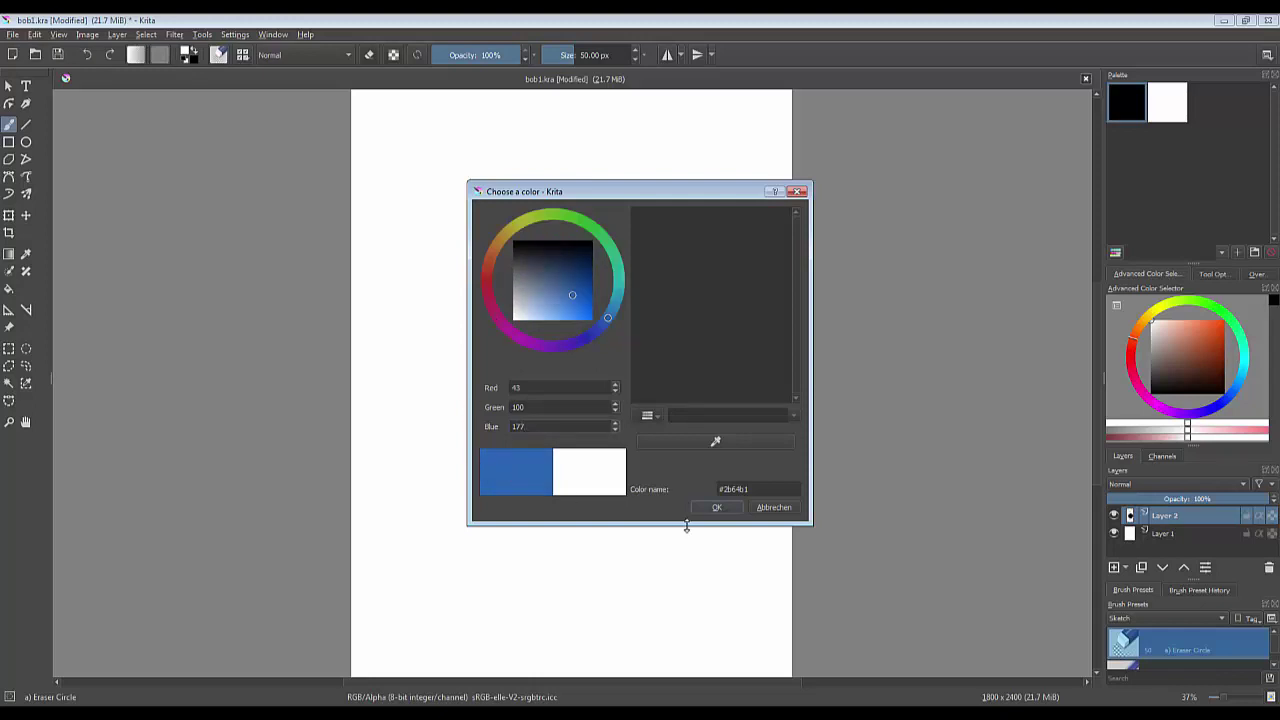
left_click(716, 507)
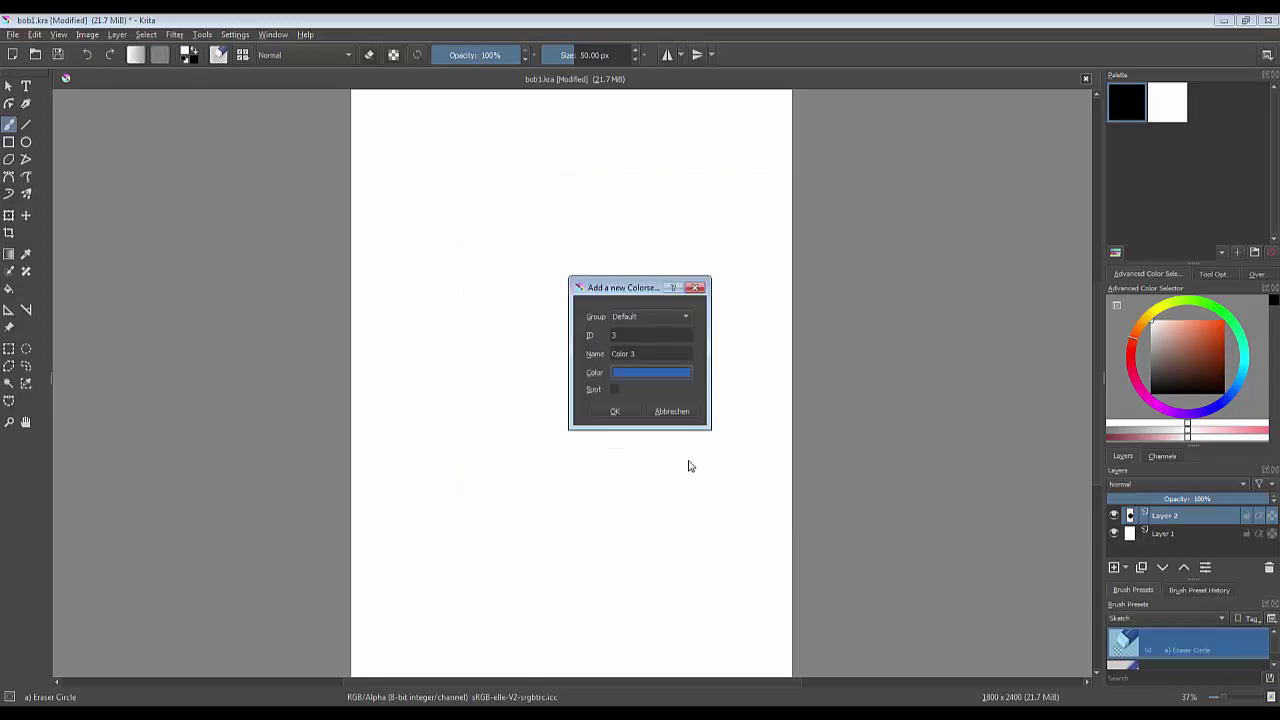
left_click(615, 411)
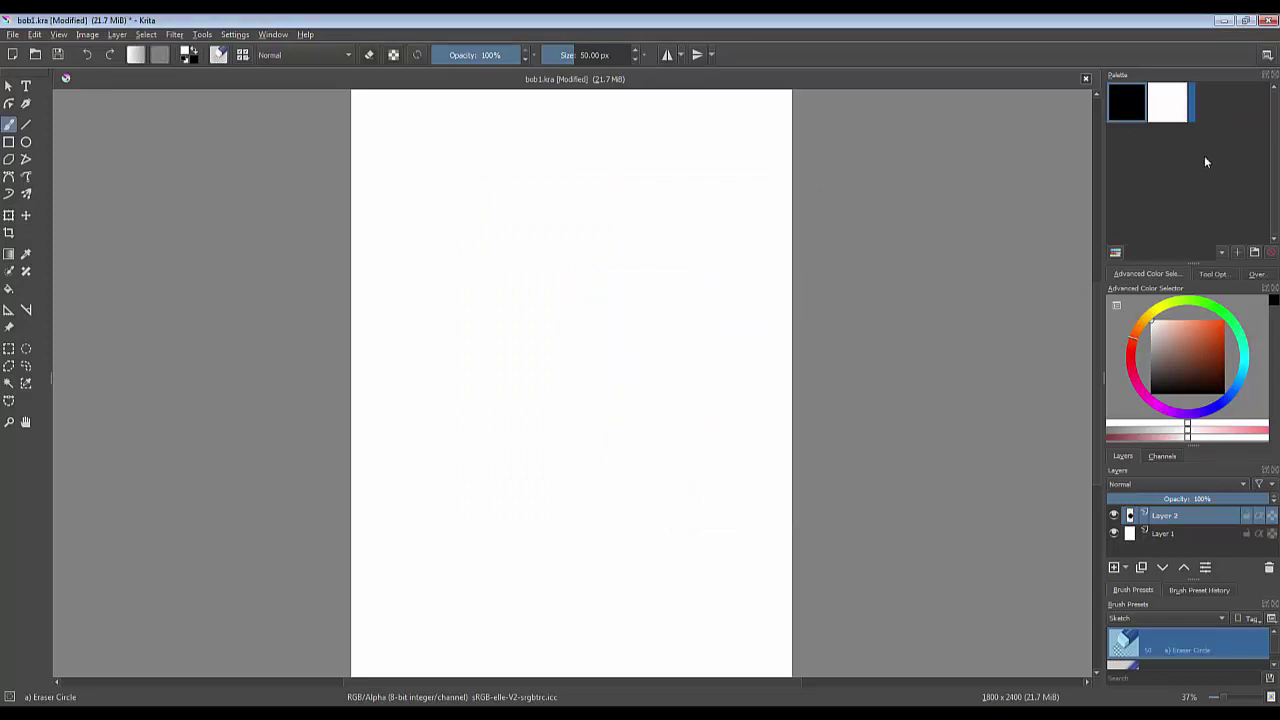
Step: Start a fourth swatch's colour chooser; palette ends ordered white, blue, black with bob1.kra saved
left_click_drag(1188, 264, 1188, 259)
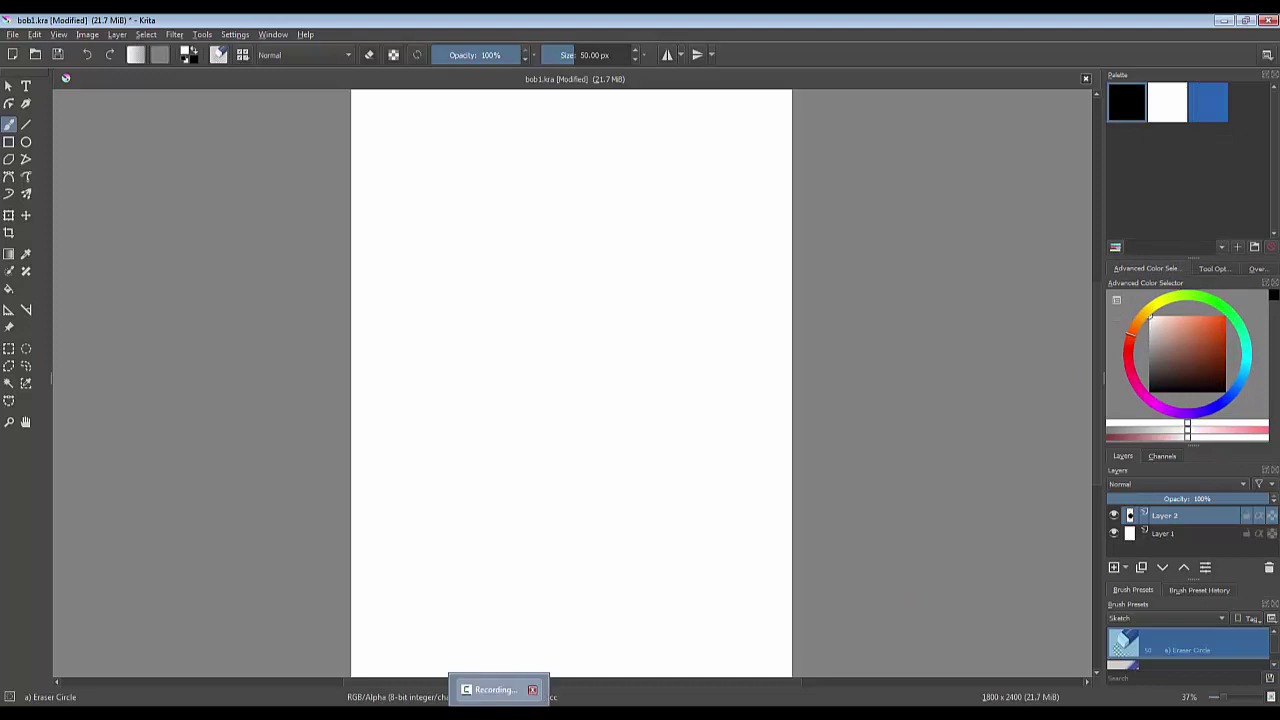
left_click(1237, 247)
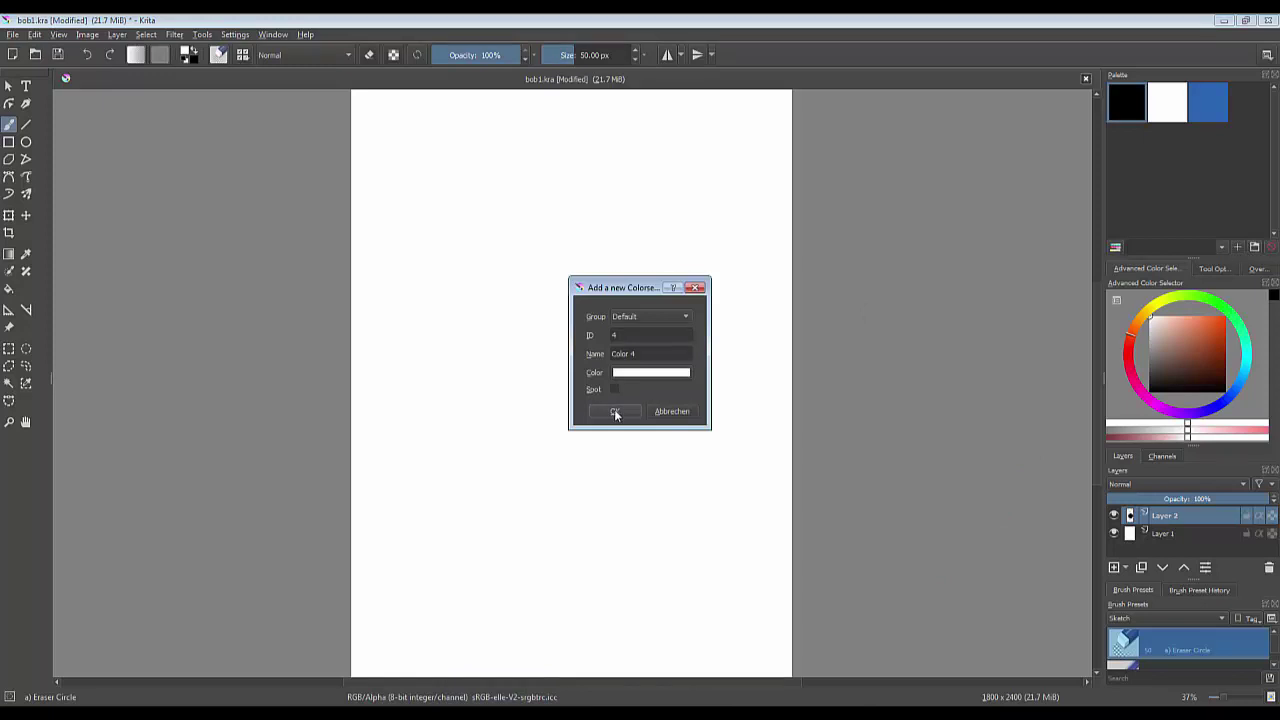
left_click(630, 373)
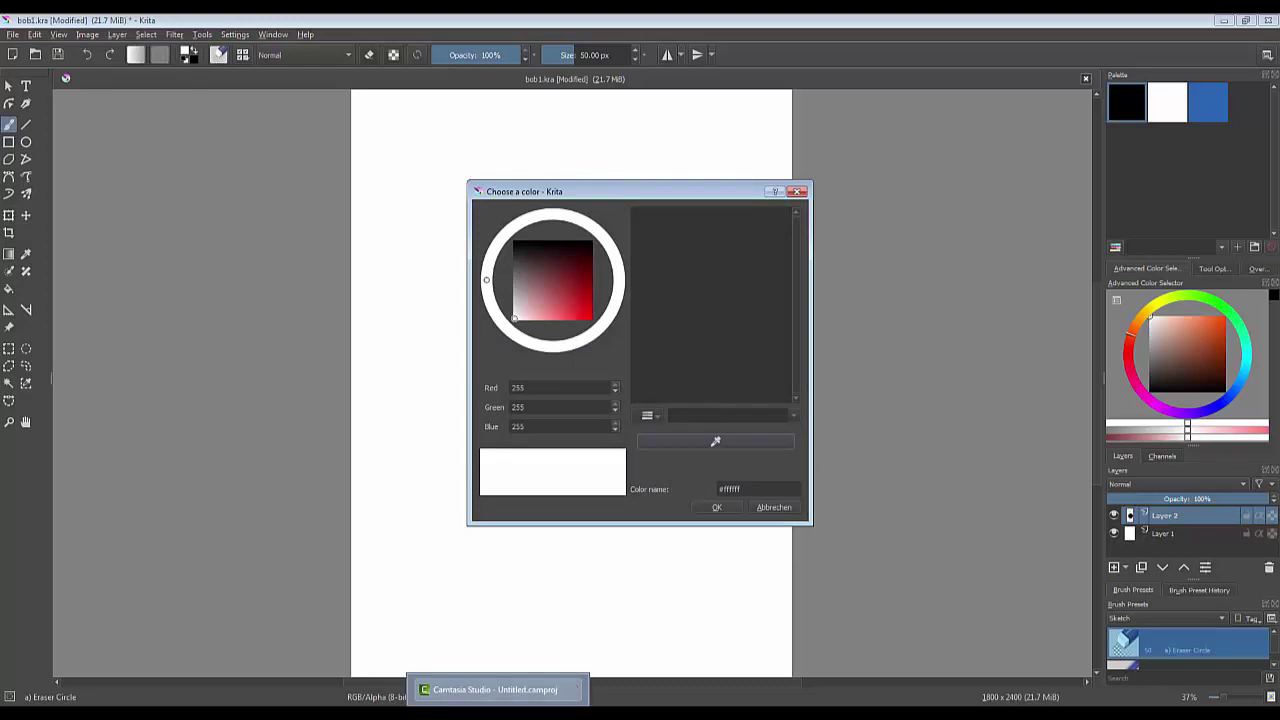
left_click(600, 689)
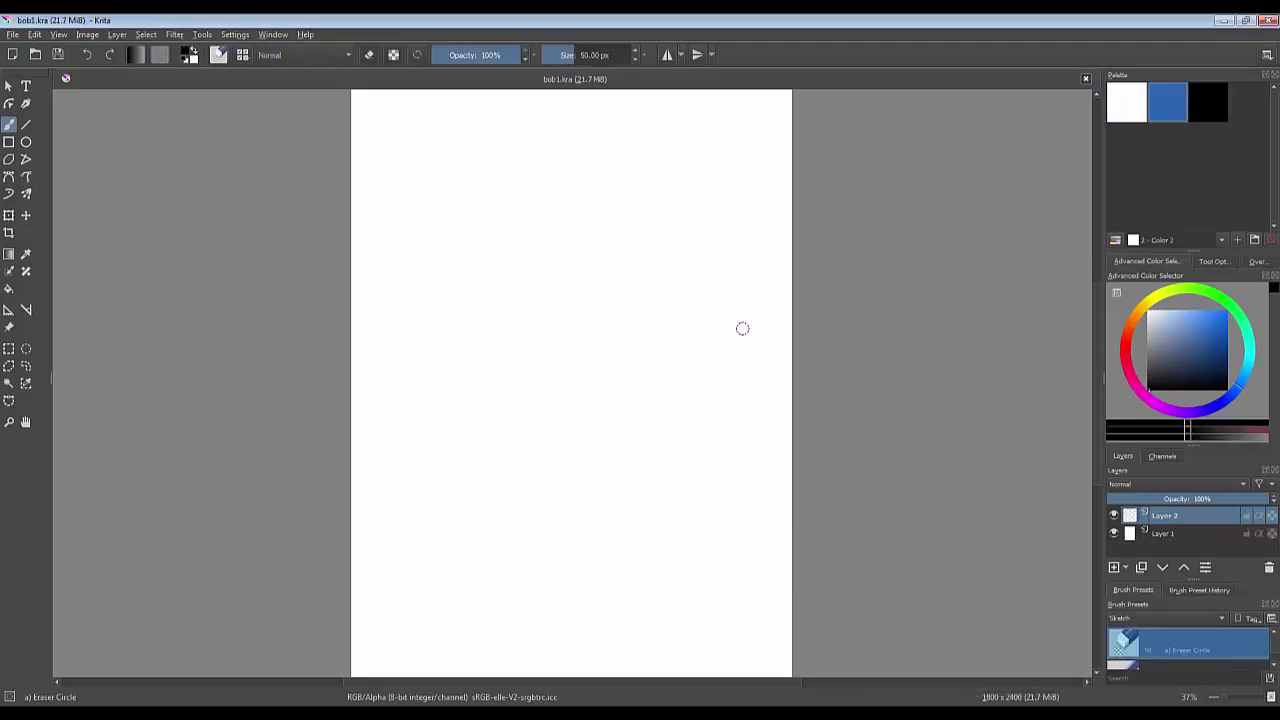
Step: Add a swatch with Green 49 and Blue 83 (RGB 0, 49, 83) after black
left_click(1237, 242)
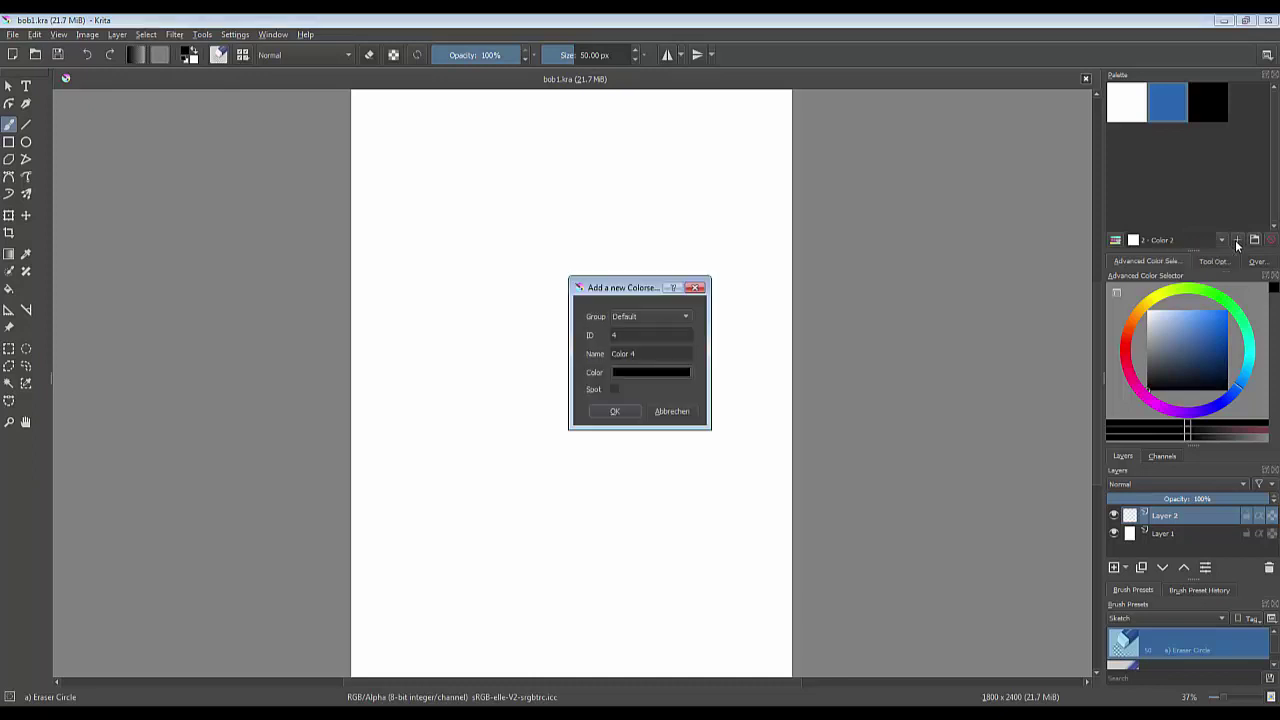
left_click(634, 372)
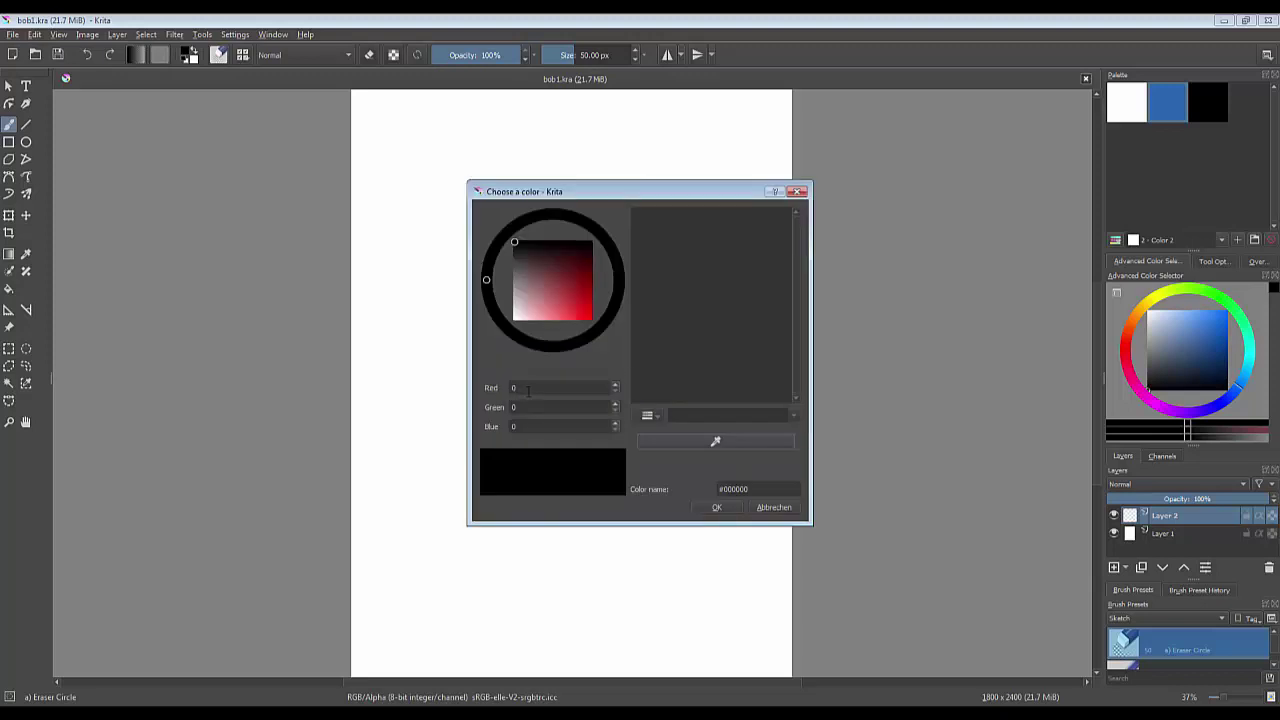
left_click(526, 408)
type("49")
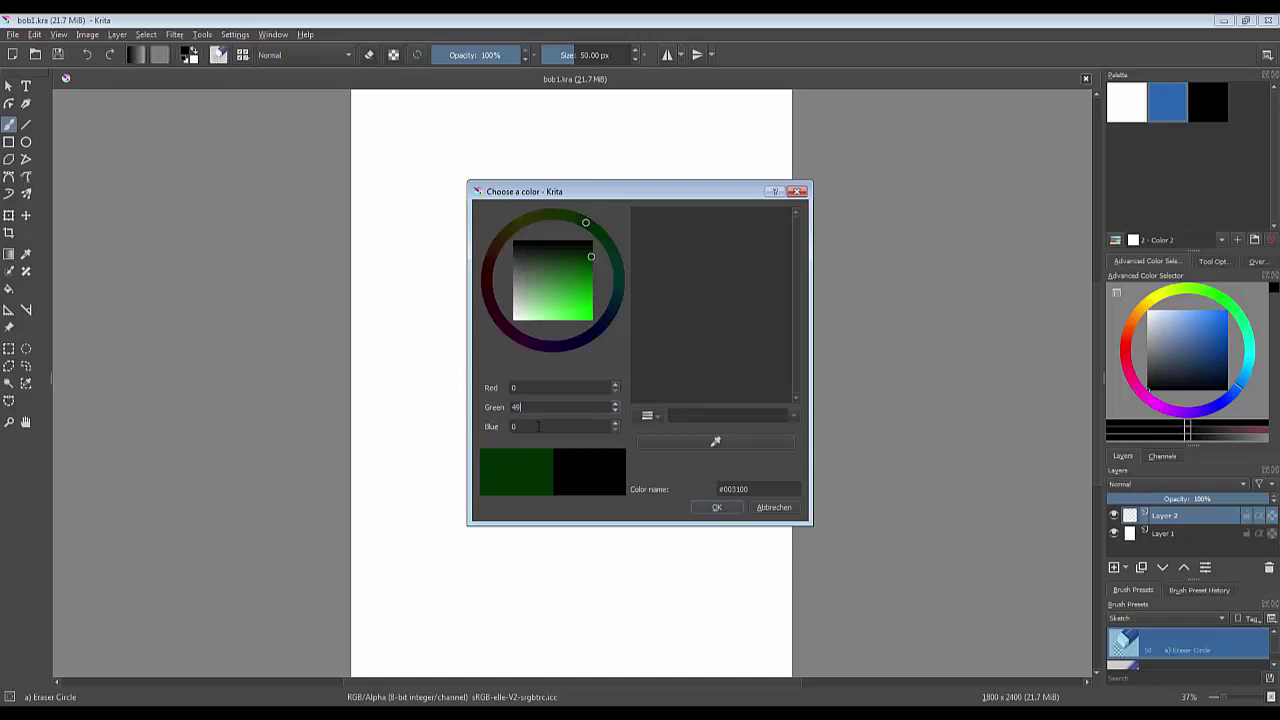
key("Tab")
type("83")
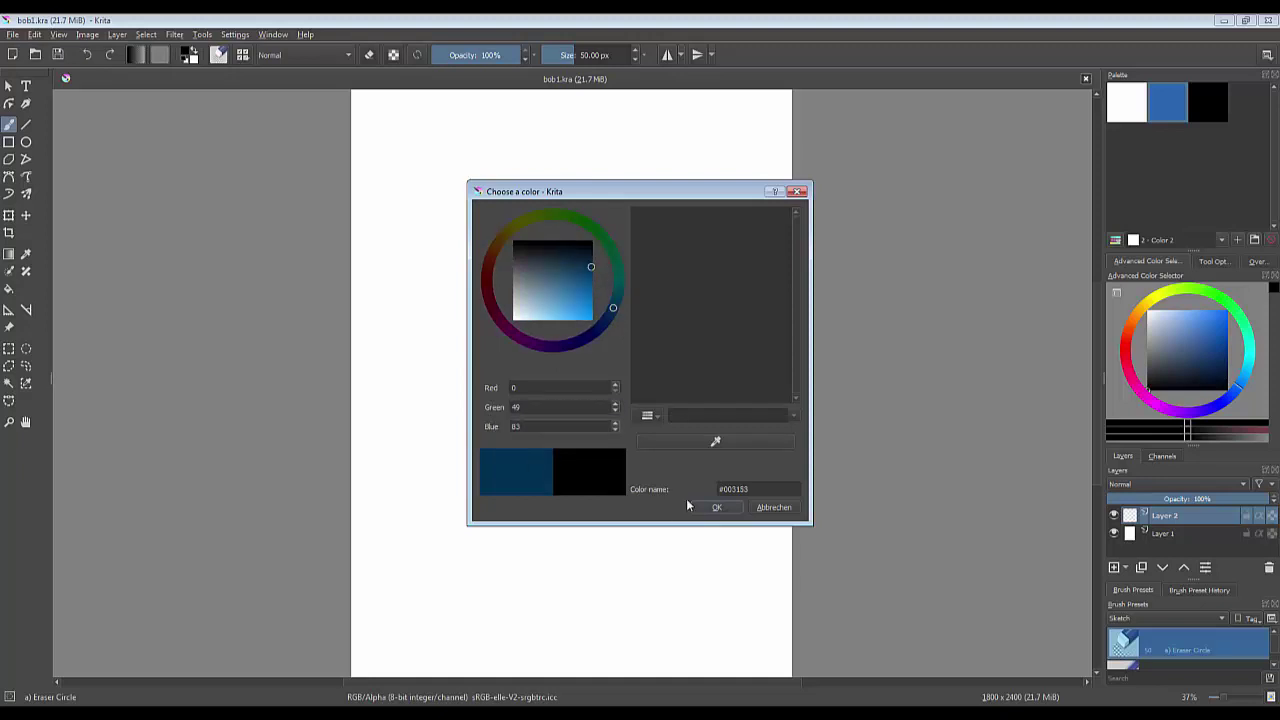
left_click(717, 509)
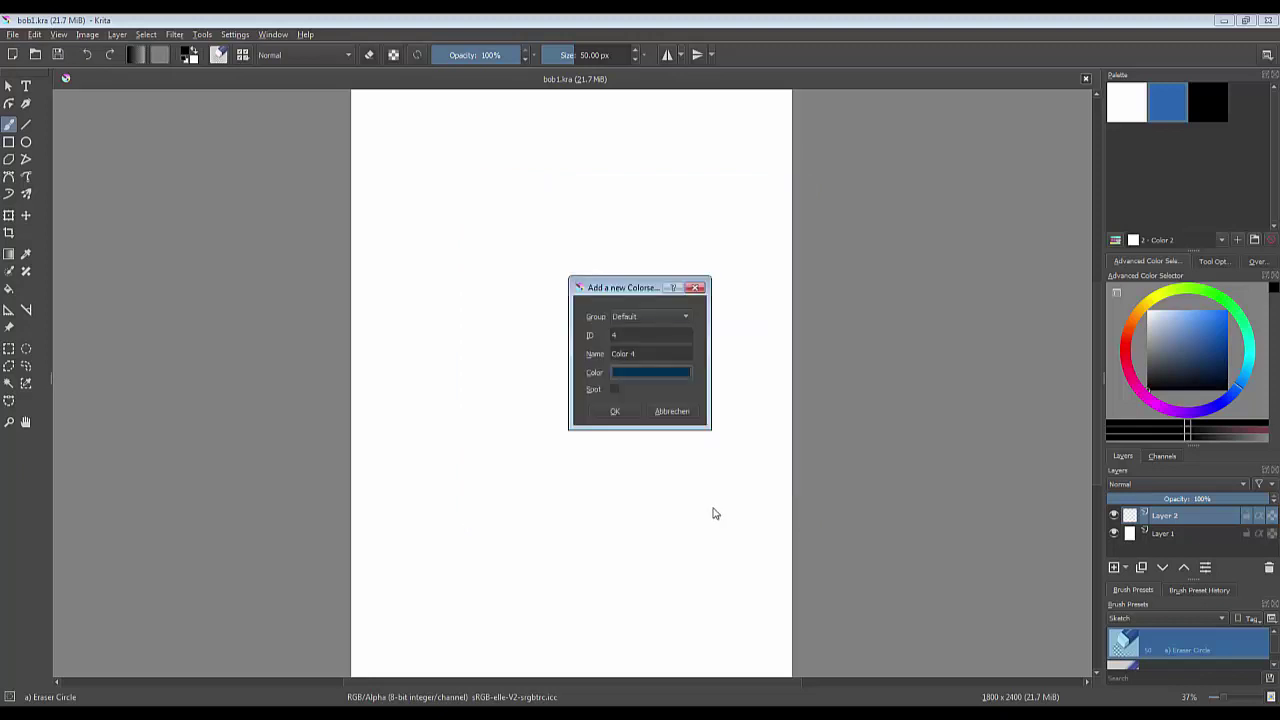
left_click(614, 411)
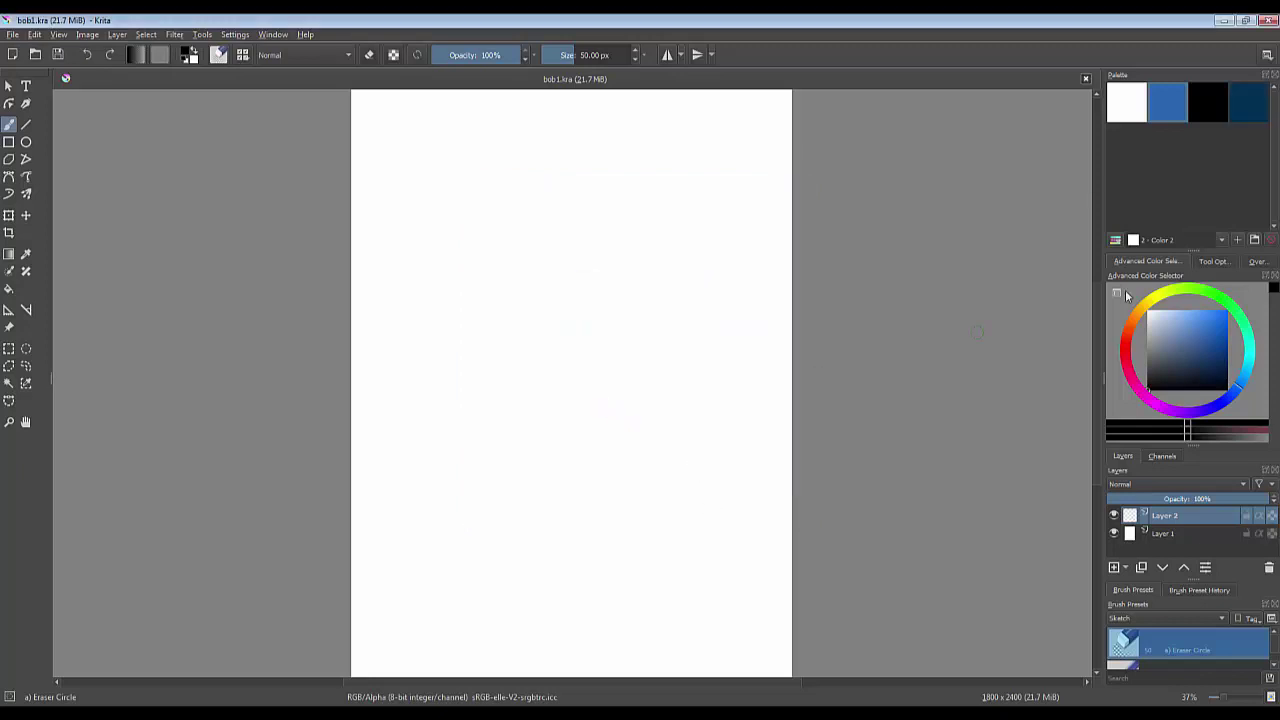
Step: Pick the dark navy palette swatch as the current painting colour
left_click(1240, 120)
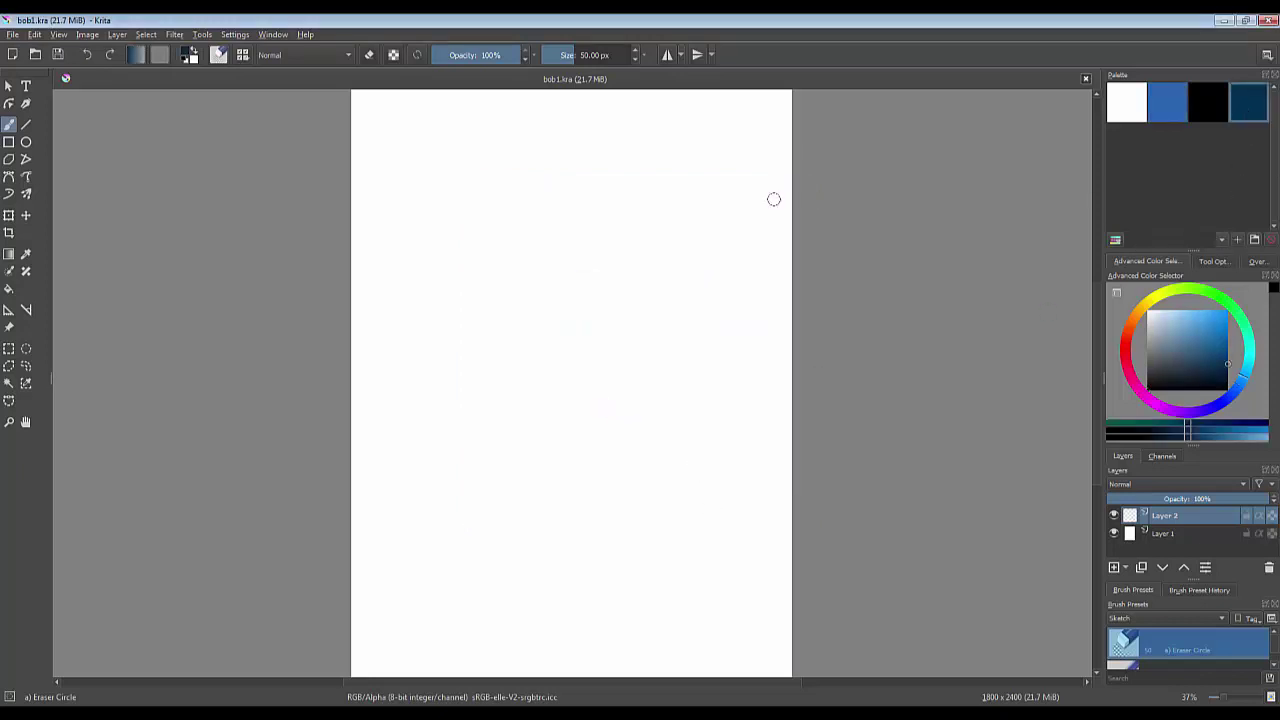